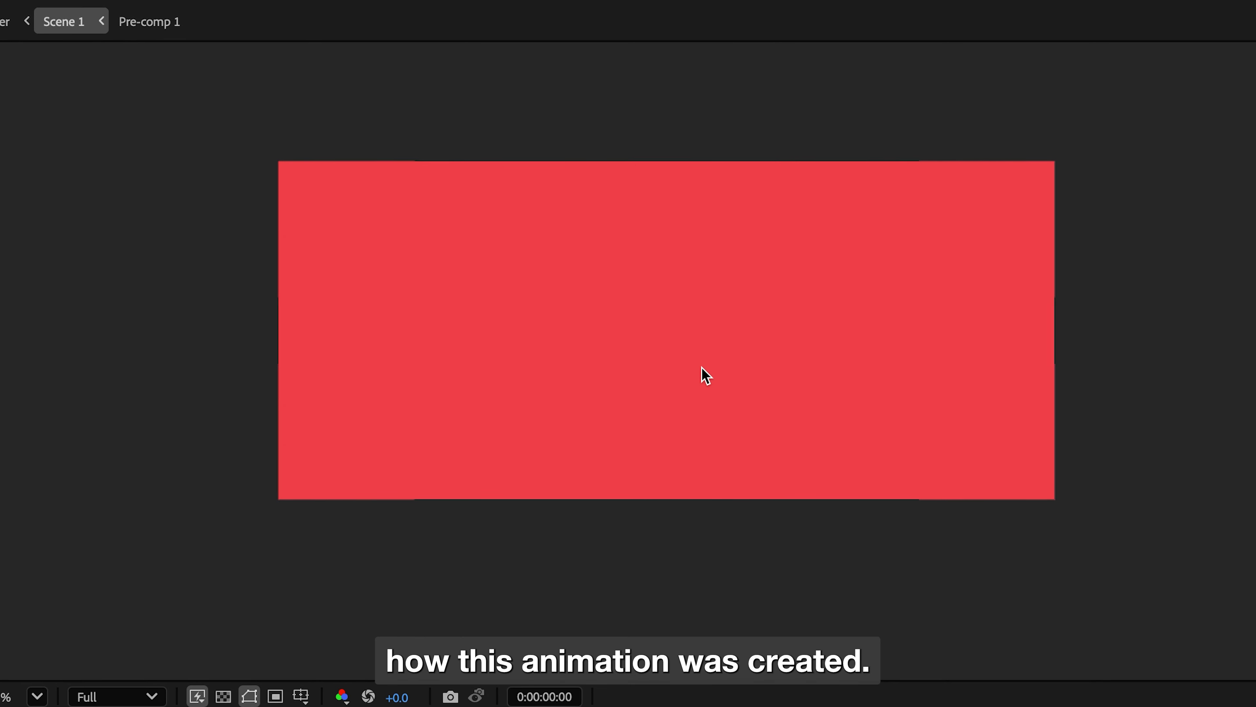
Switch the photo-wall-texture-pattern.jpg layer's blending mode to Normal for comparison and restore Multiply.
{"action": "left_click", "coordinate": [766, 259]}
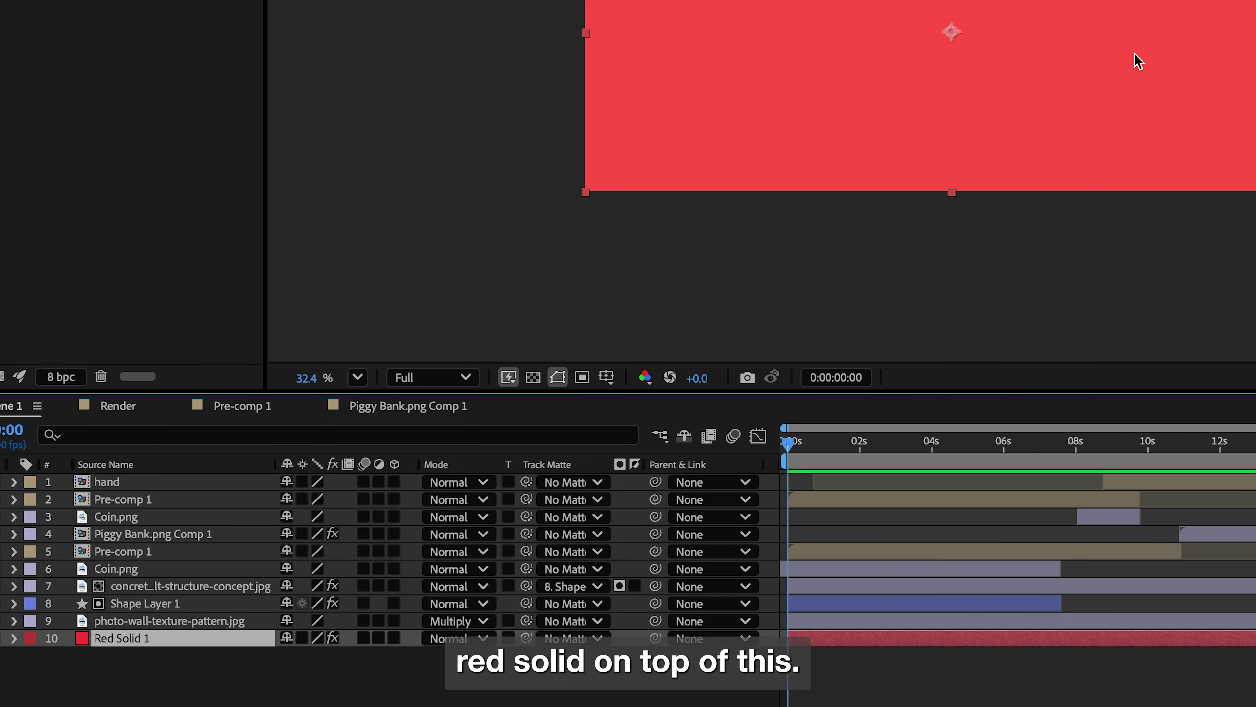
{"action": "left_click", "coordinate": [153, 622]}
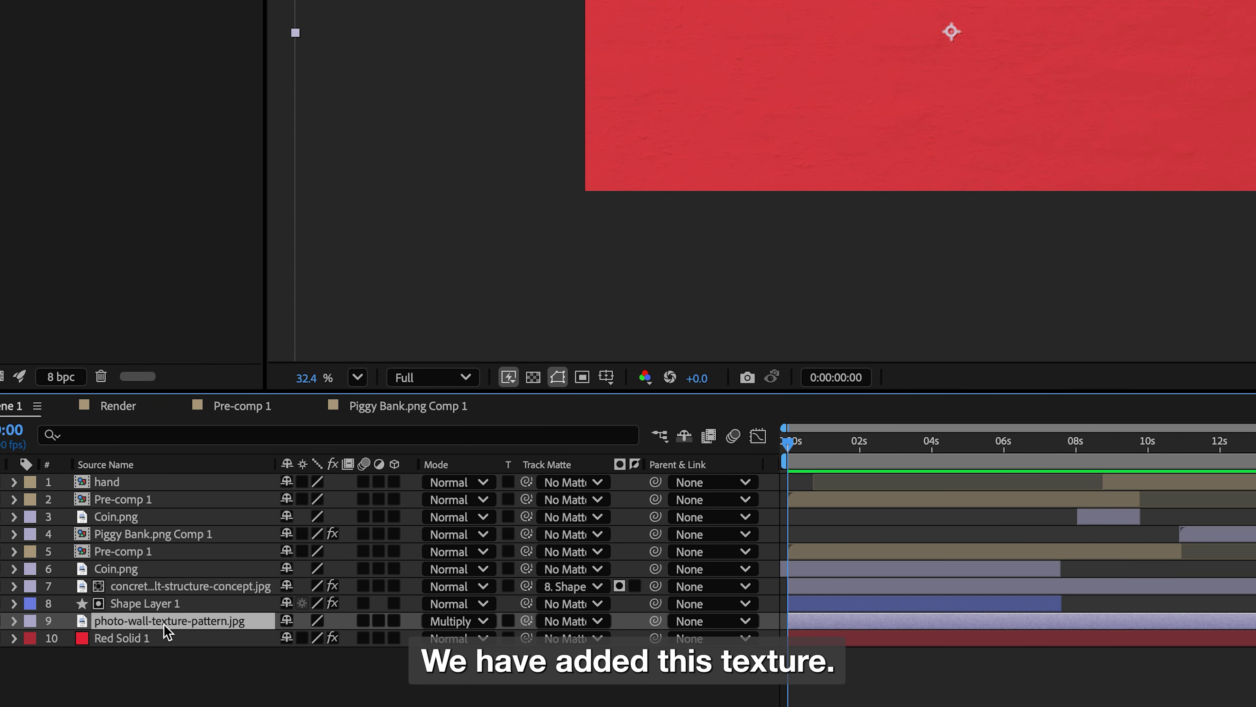
{"action": "left_click", "coordinate": [457, 620]}
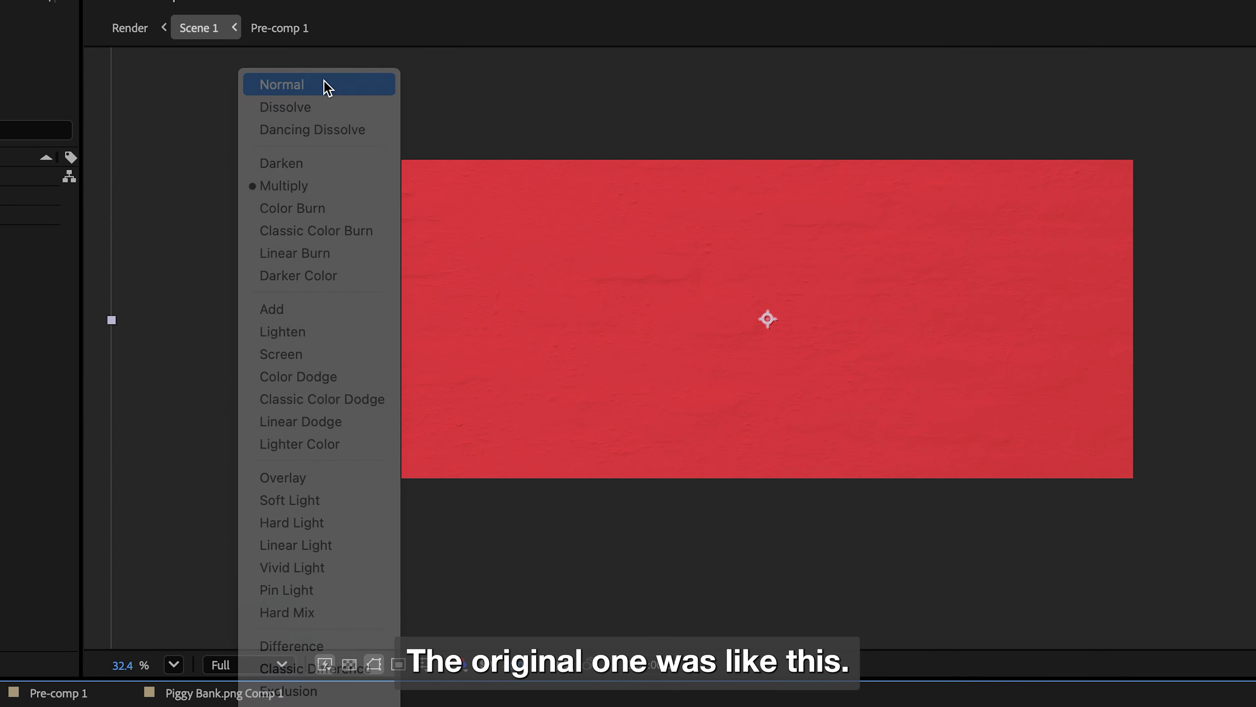
{"action": "left_click", "coordinate": [325, 87]}
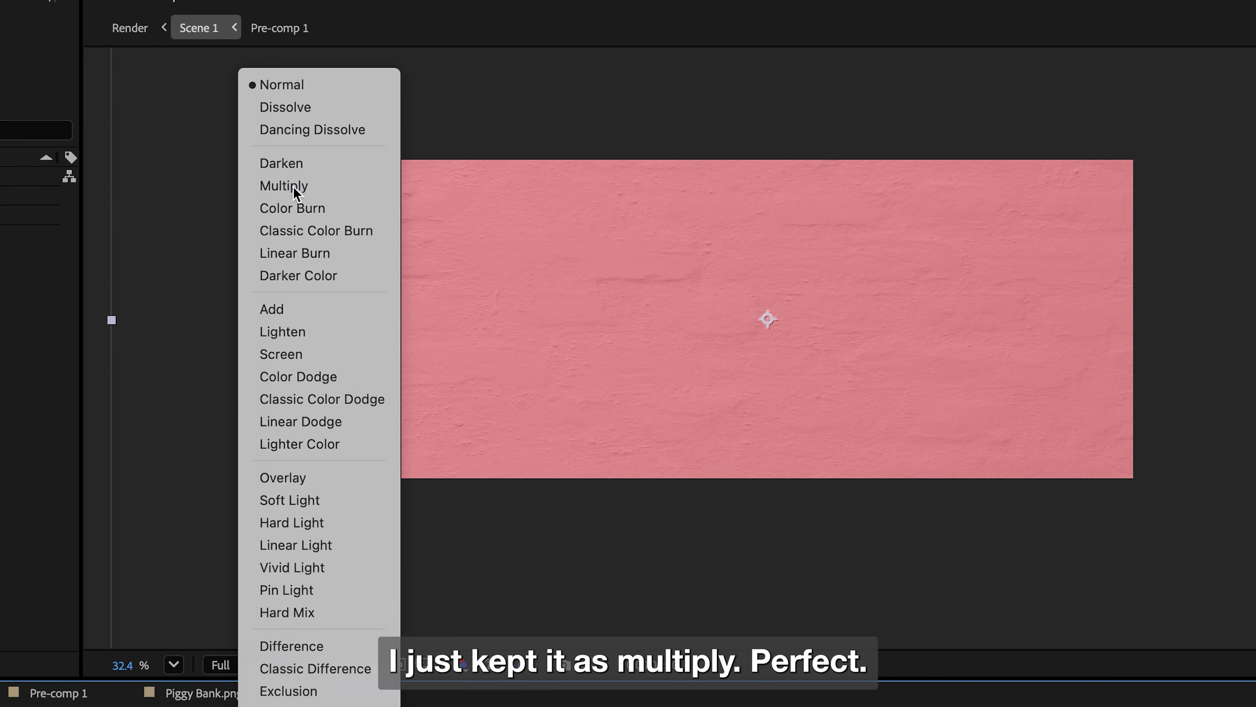
{"action": "left_click", "coordinate": [297, 190]}
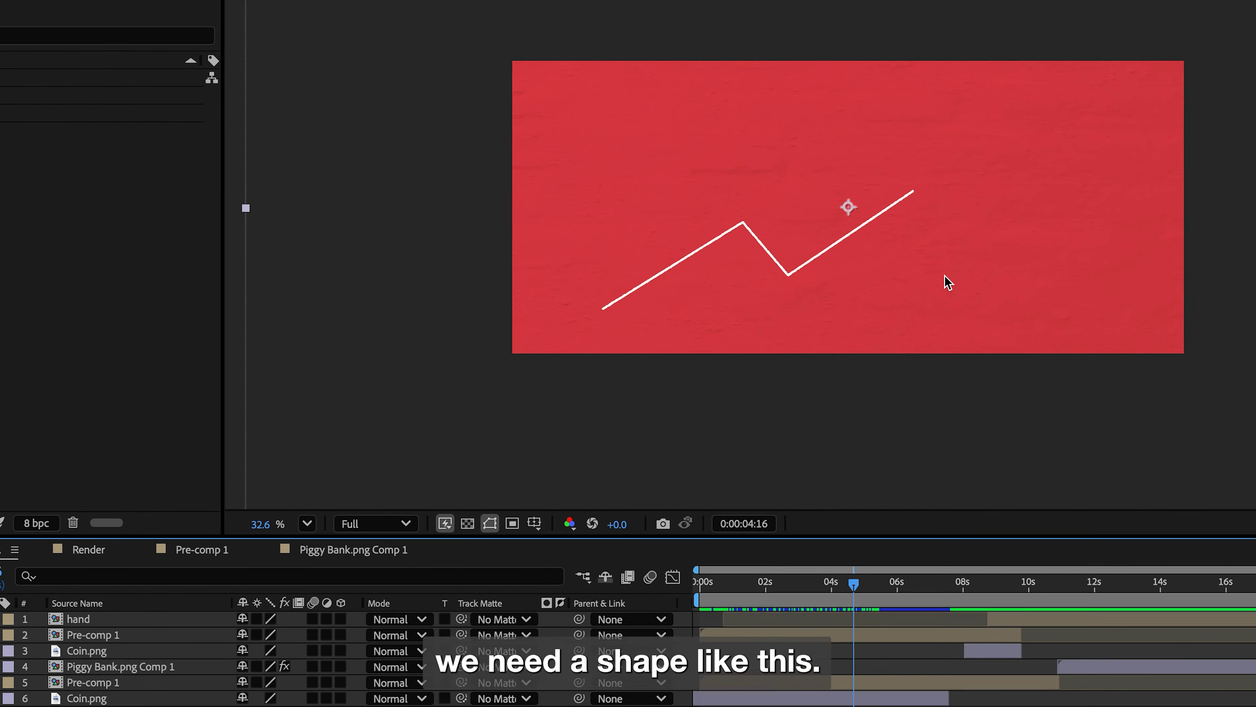
Expand Shape Layer 1 and try to add Trim Paths to it.
{"action": "scroll", "coordinate": [948, 282], "scroll_direction": "up", "scroll_amount": 2}
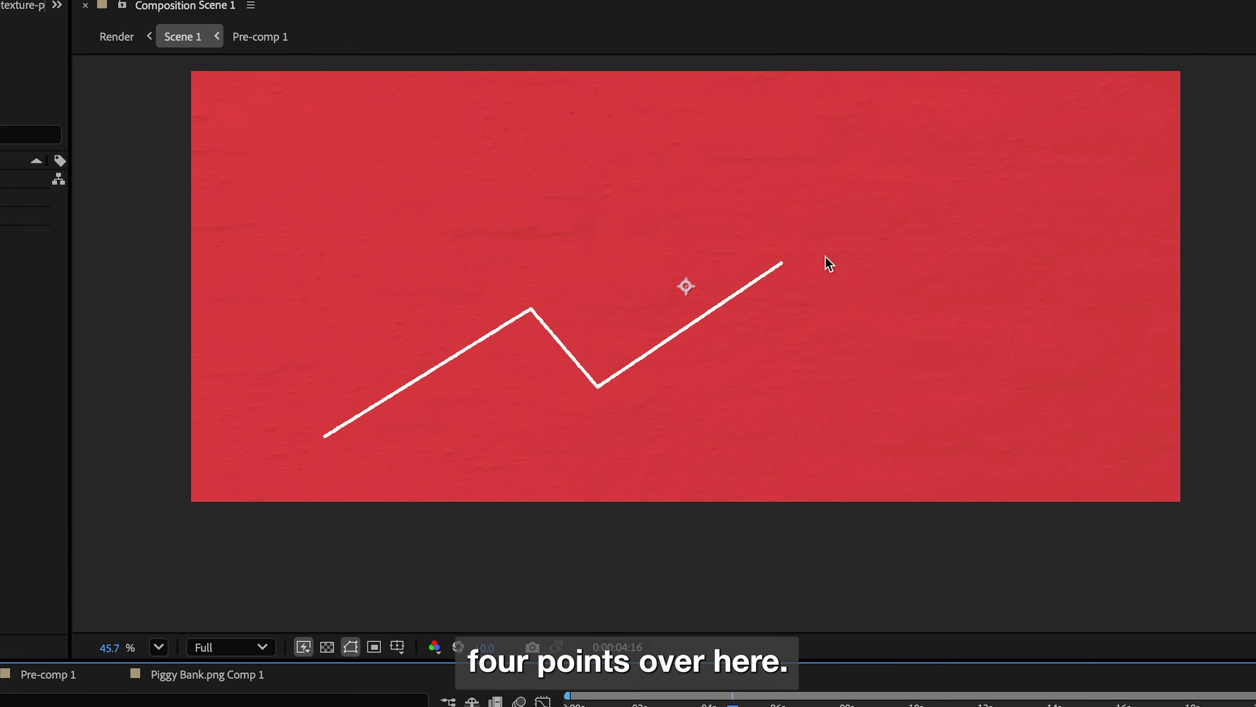
{"action": "scroll", "coordinate": [475, 376], "scroll_direction": "up", "scroll_amount": 2}
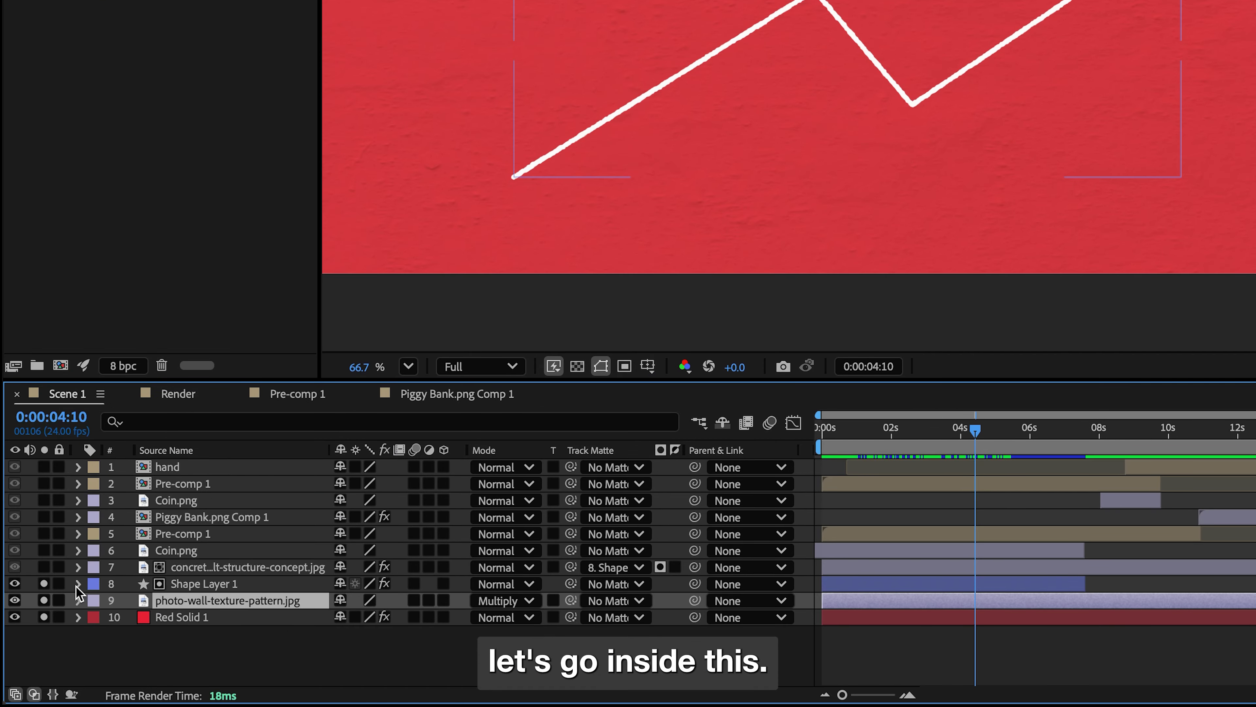
{"action": "left_click", "coordinate": [80, 583]}
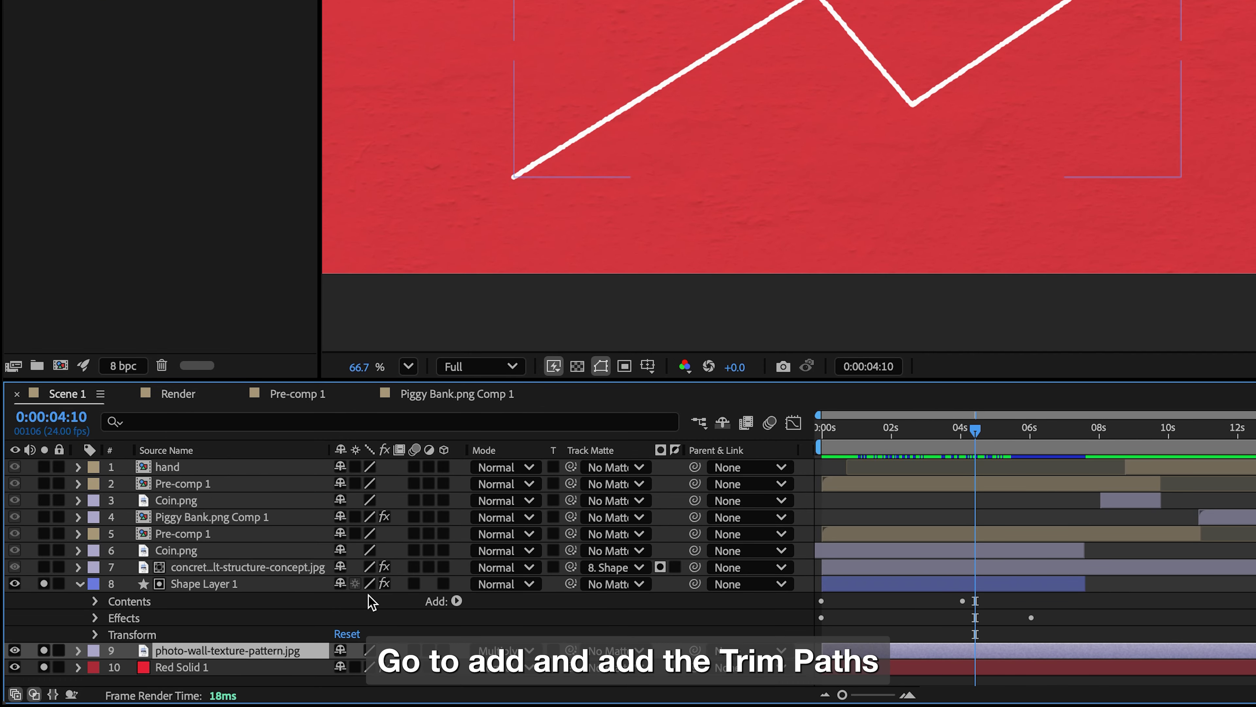
{"action": "left_click", "coordinate": [455, 601]}
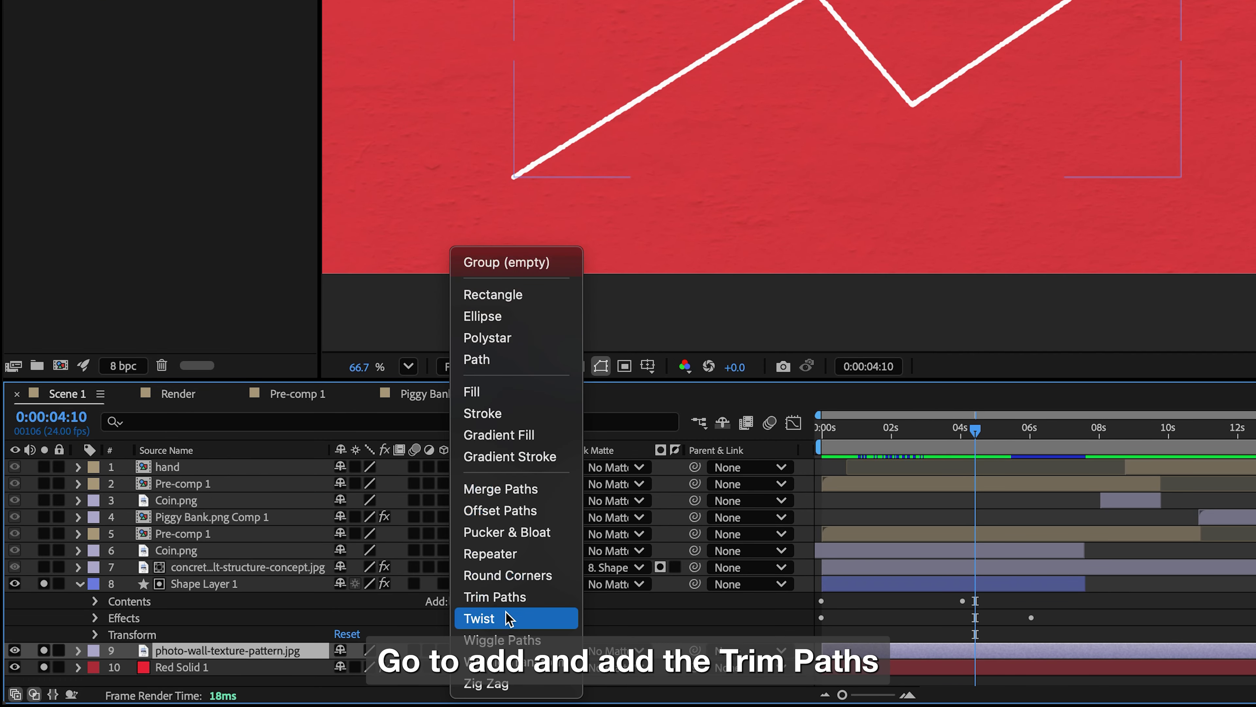
{"action": "left_click", "coordinate": [484, 602]}
Expand Trim Paths 1 in Shape Layer 1 and scrub from the start of the timeline to examine its End animation.
{"action": "left_click", "coordinate": [94, 600]}
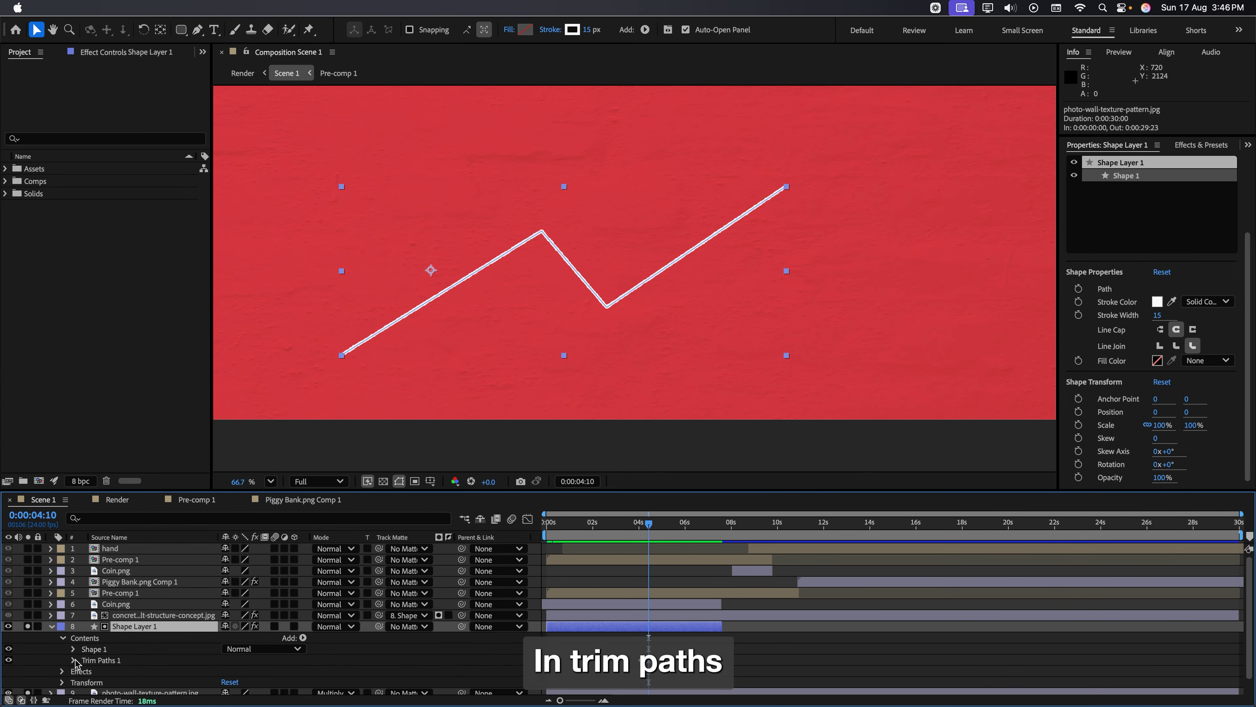
{"action": "left_click", "coordinate": [73, 660]}
{"action": "left_click", "coordinate": [554, 527]}
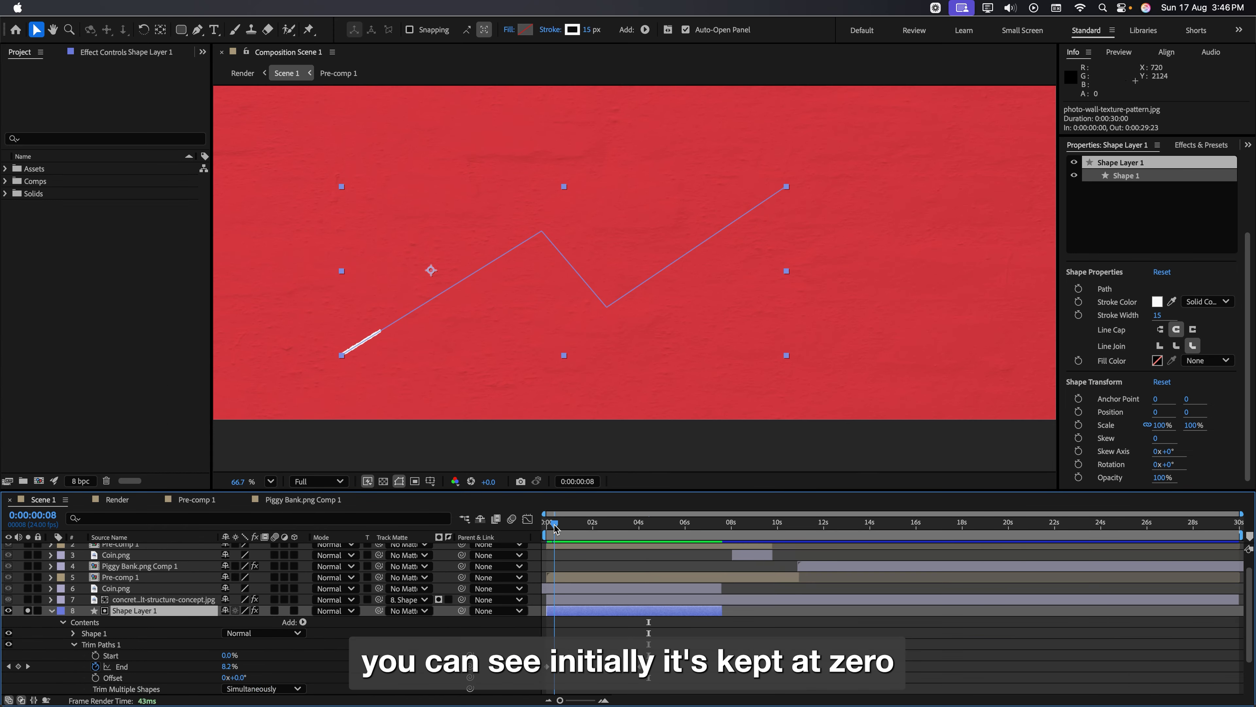
{"action": "mouse_move", "coordinate": [546, 527]}
{"action": "left_mouse_down"}
{"action": "mouse_move", "coordinate": [643, 539]}
{"action": "mouse_move", "coordinate": [582, 527]}
{"action": "mouse_move", "coordinate": [550, 538]}
{"action": "mouse_move", "coordinate": [633, 549]}
{"action": "left_mouse_up"}
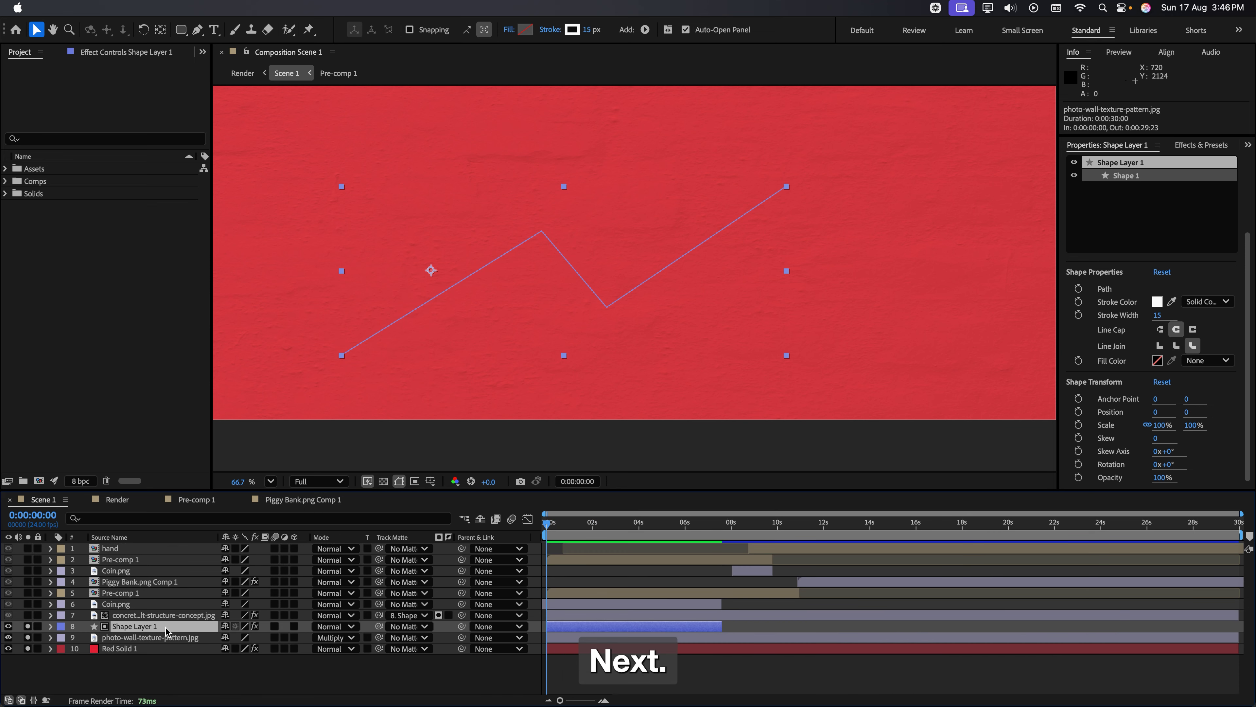
Move the current time to 0:00:02:10 and examine the rough edge of the white line up close.
{"action": "left_click_drag", "start_coordinate": [550, 525], "coordinate": [602, 531]}
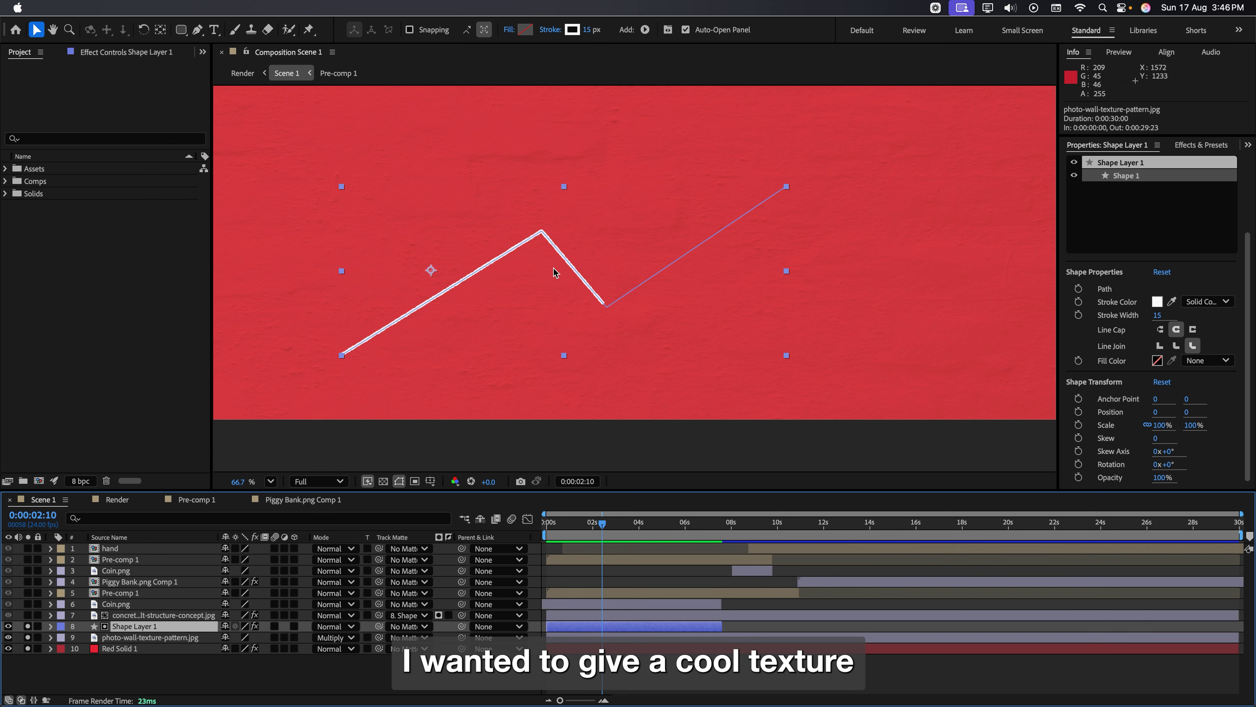
{"action": "scroll", "coordinate": [554, 271], "scroll_direction": "up", "scroll_amount": 5}
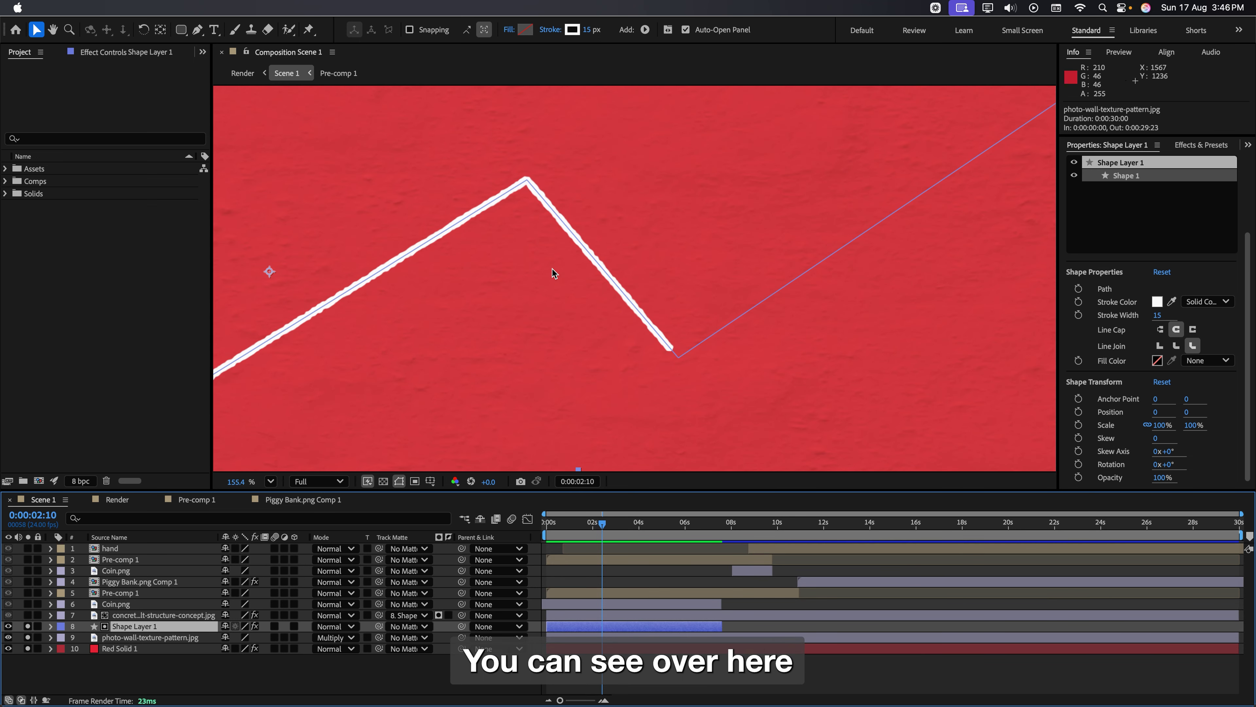
{"action": "scroll", "coordinate": [554, 273], "scroll_direction": "up", "scroll_amount": 2}
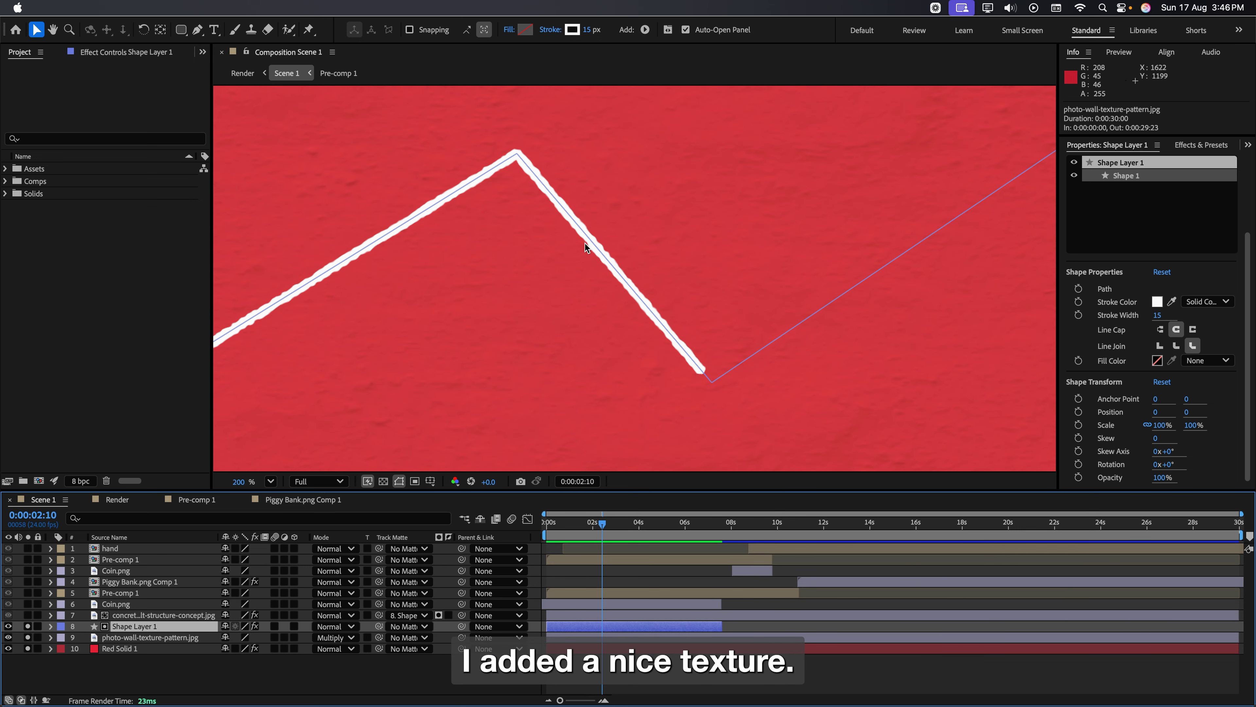
Solo the concrete texture layer and reassign Shape Layer 1 as its track matte.
{"action": "left_click", "coordinate": [144, 617]}
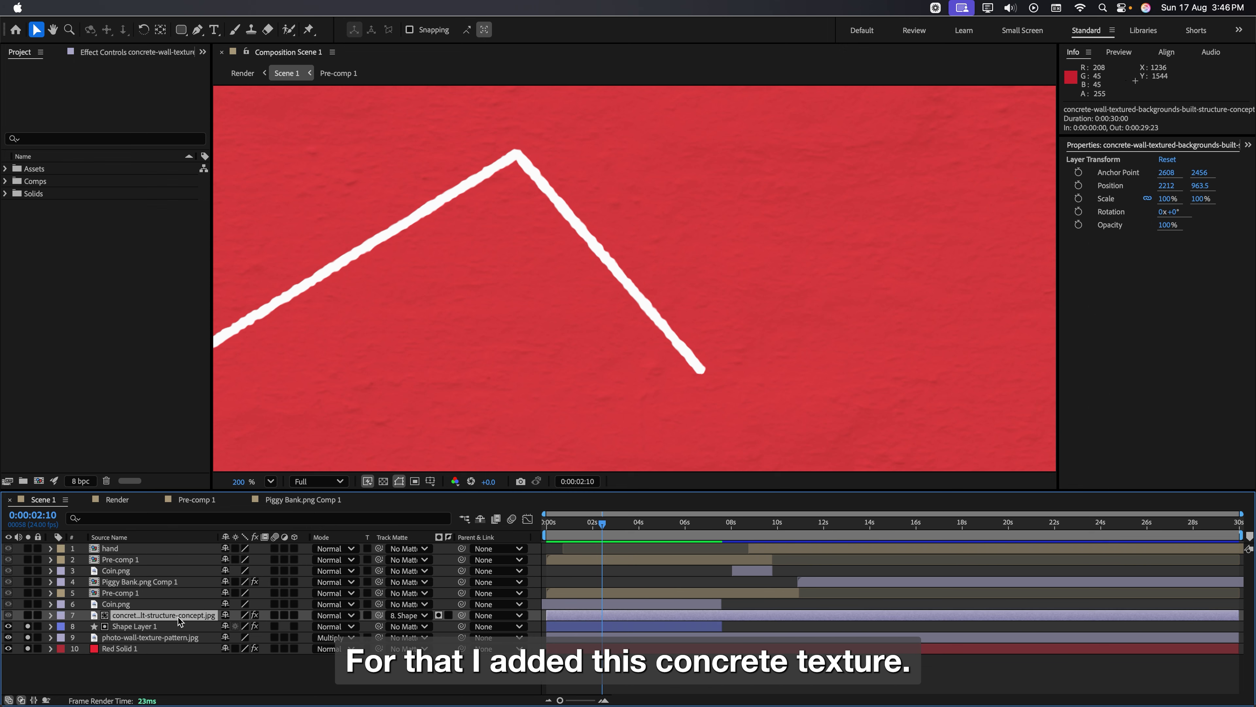
{"action": "left_click", "coordinate": [27, 619]}
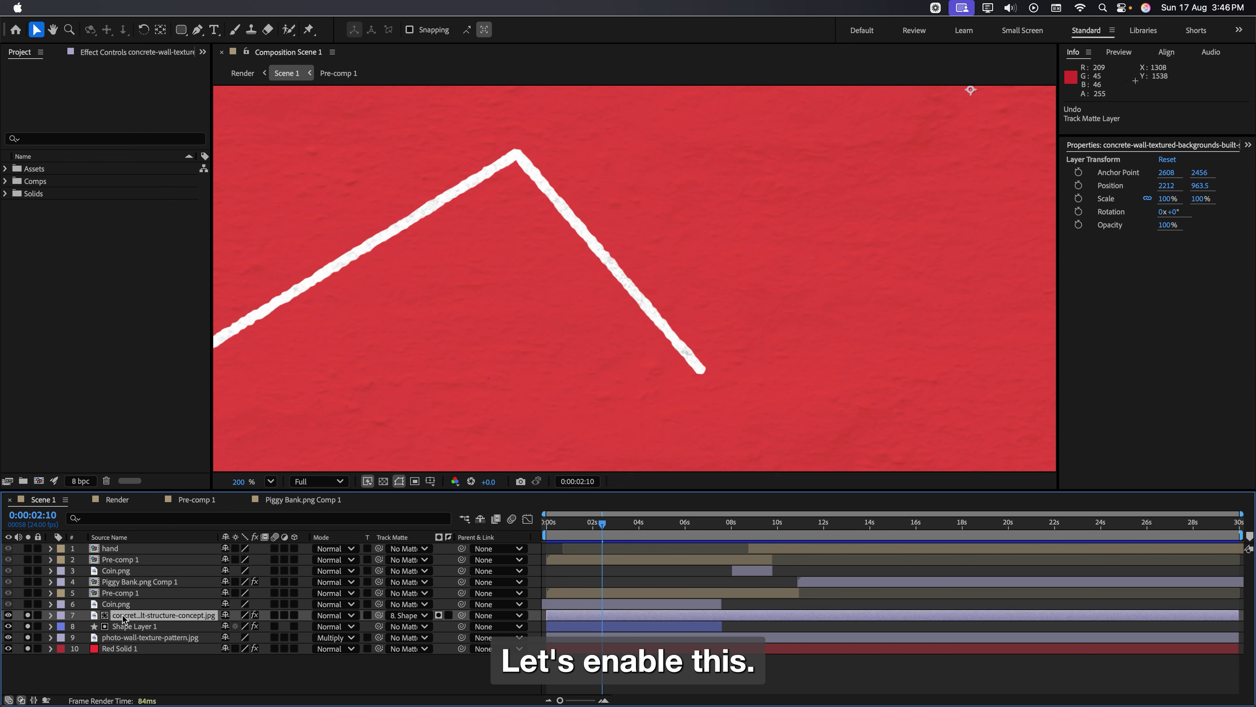
{"action": "left_click", "coordinate": [405, 615]}
{"action": "left_click", "coordinate": [406, 540]}
{"action": "scroll", "coordinate": [530, 374], "scroll_direction": "down", "scroll_amount": 2}
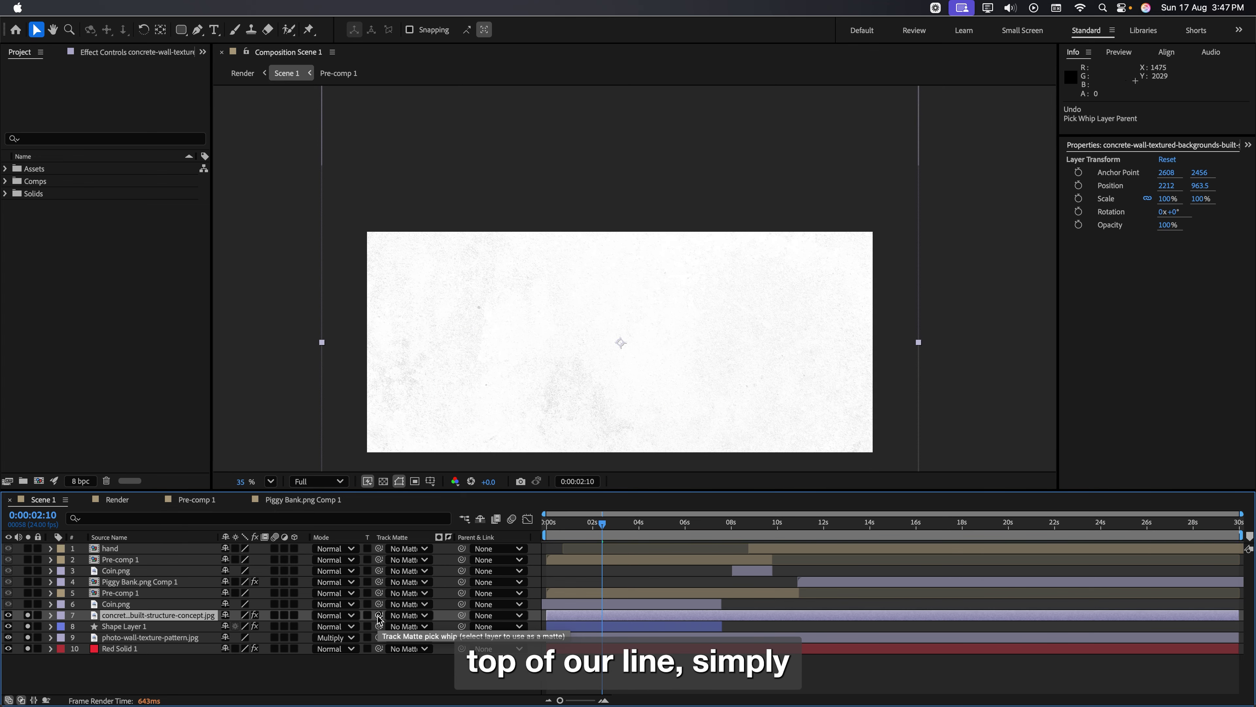
{"action": "left_click_drag", "start_coordinate": [379, 615], "coordinate": [163, 626]}
{"action": "scroll", "coordinate": [527, 392], "scroll_direction": "up", "scroll_amount": 1}
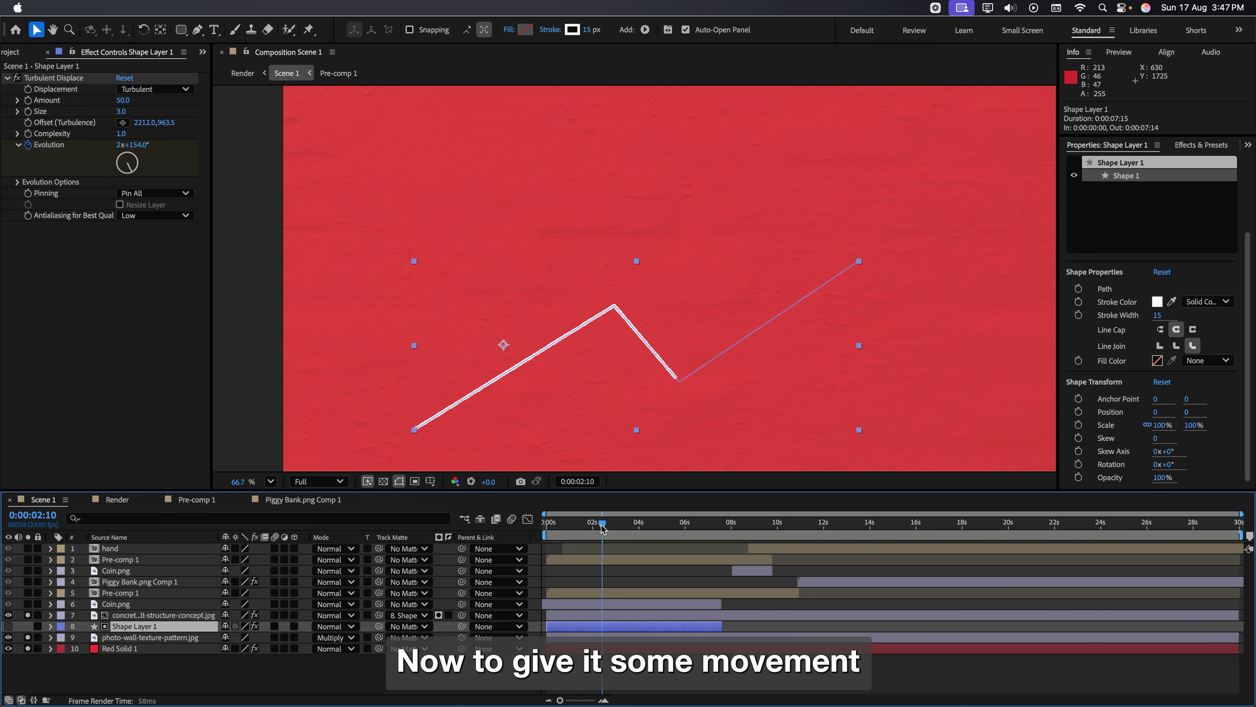
Play back the line animation from 0:00:02:00 to examine the Turbulent Displace movement along its edges.
{"action": "left_click_drag", "start_coordinate": [602, 529], "coordinate": [564, 537]}
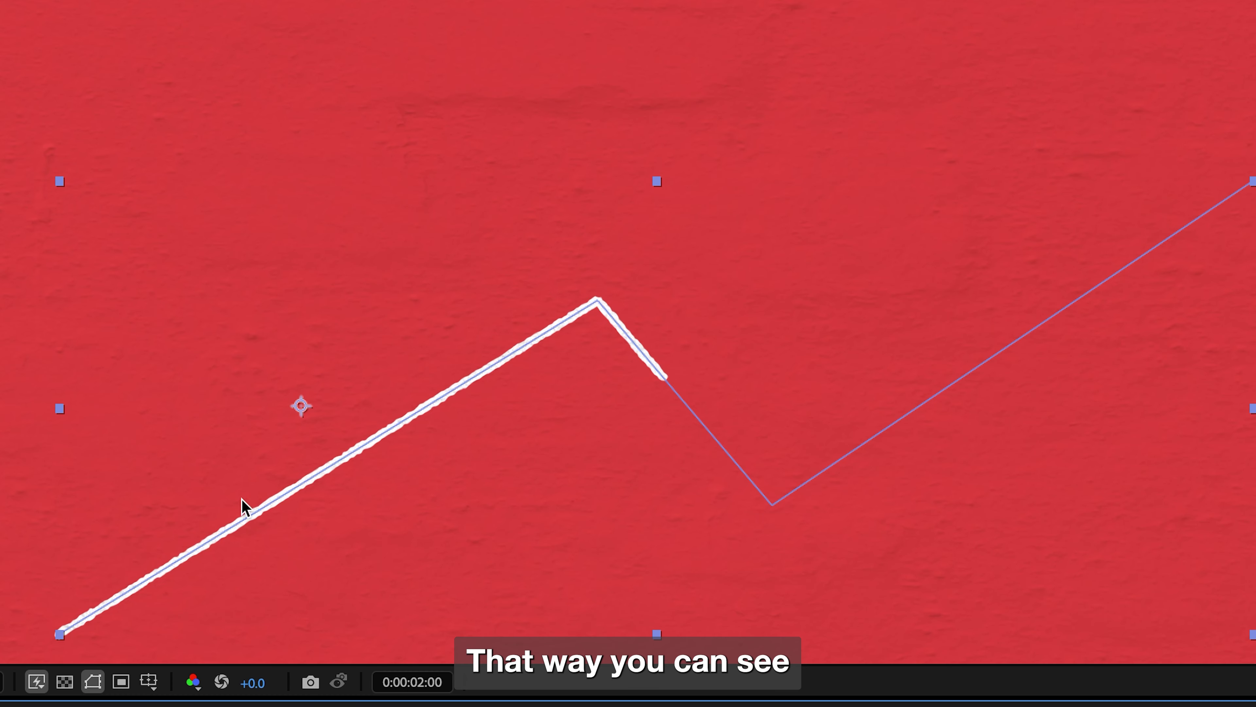
{"action": "scroll", "coordinate": [939, 695], "scroll_direction": "up", "scroll_amount": 1}
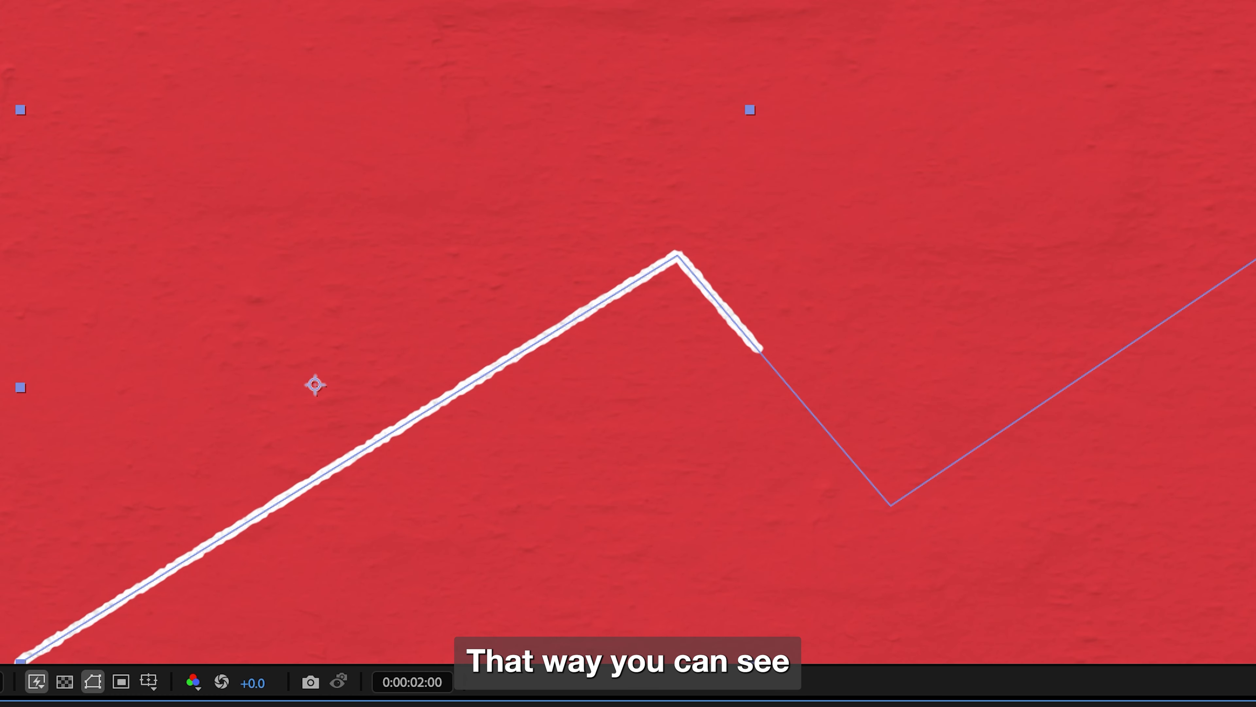
{"action": "key", "text": "space"}
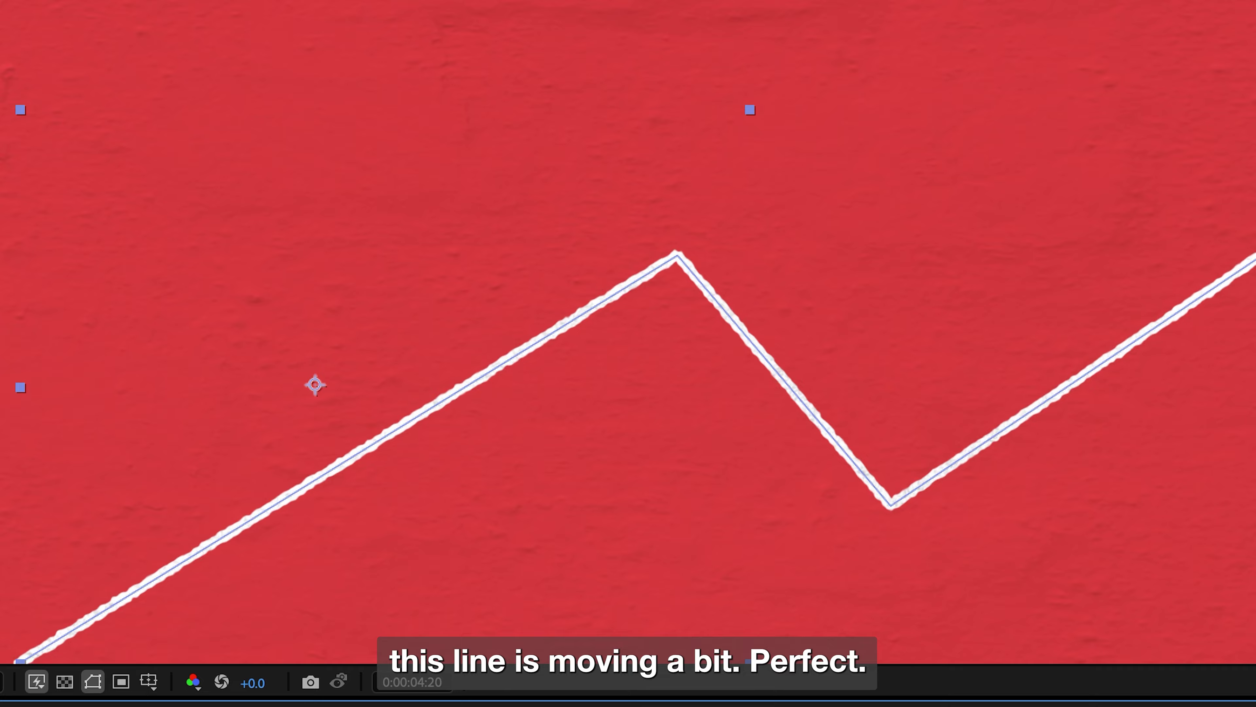
{"action": "key", "text": "space"}
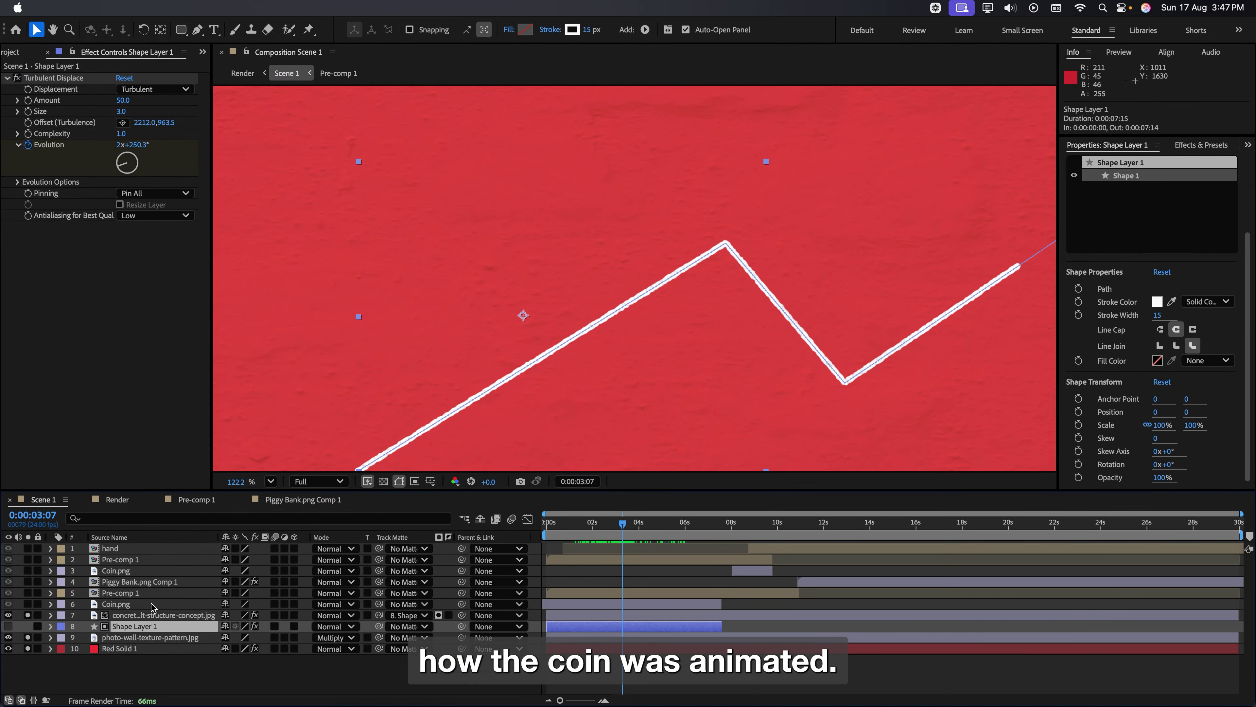
Solo the lower Coin.png layer and reveal its Position and Rotation keyframes, with the current time near the start.
{"action": "left_click", "coordinate": [151, 604]}
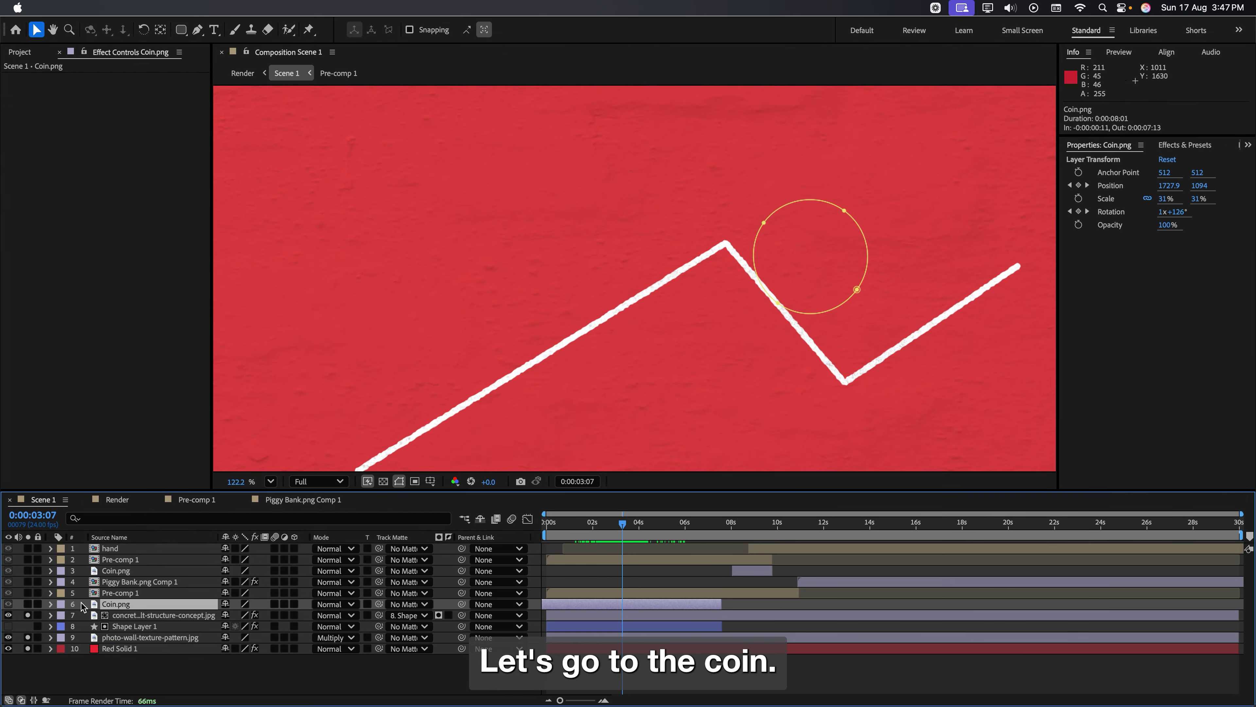
{"action": "left_click", "coordinate": [28, 604]}
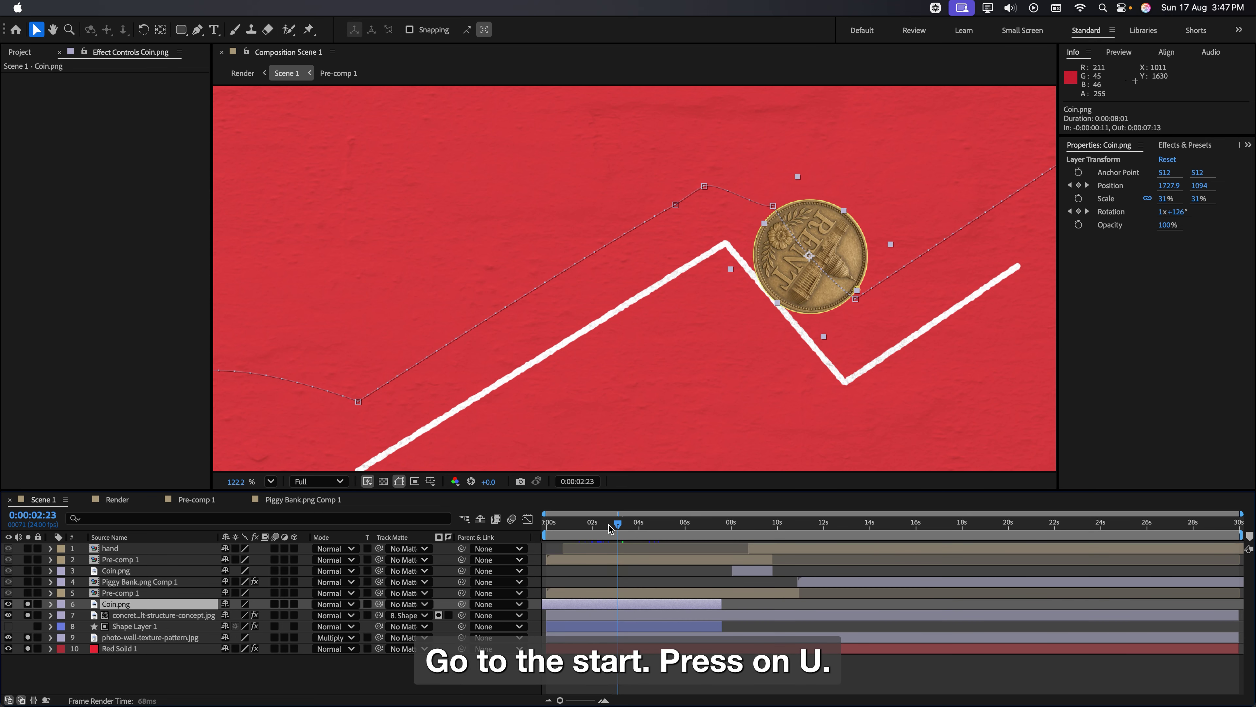
{"action": "left_click_drag", "start_coordinate": [622, 522], "coordinate": [548, 522]}
{"action": "key", "text": "u"}
{"action": "scroll", "coordinate": [608, 357], "scroll_direction": "down", "scroll_amount": 2}
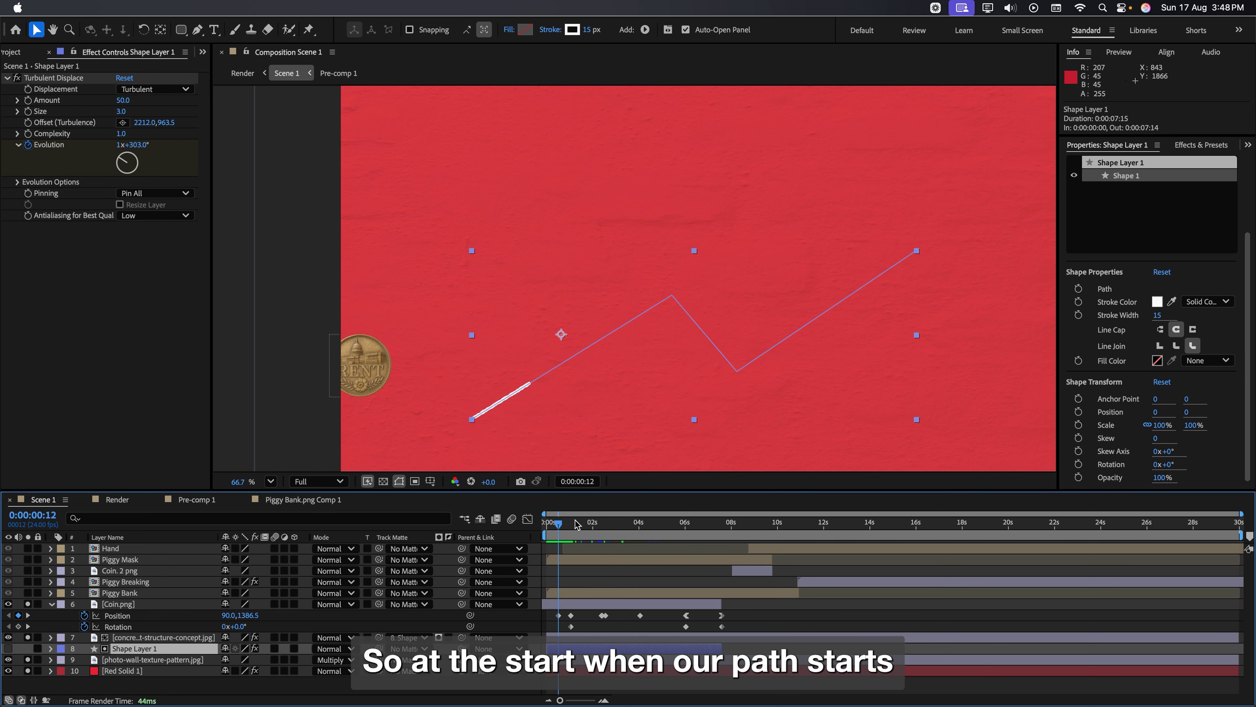
Rename Shape Layer 1 as Path.
{"action": "left_click_drag", "start_coordinate": [576, 525], "coordinate": [554, 532]}
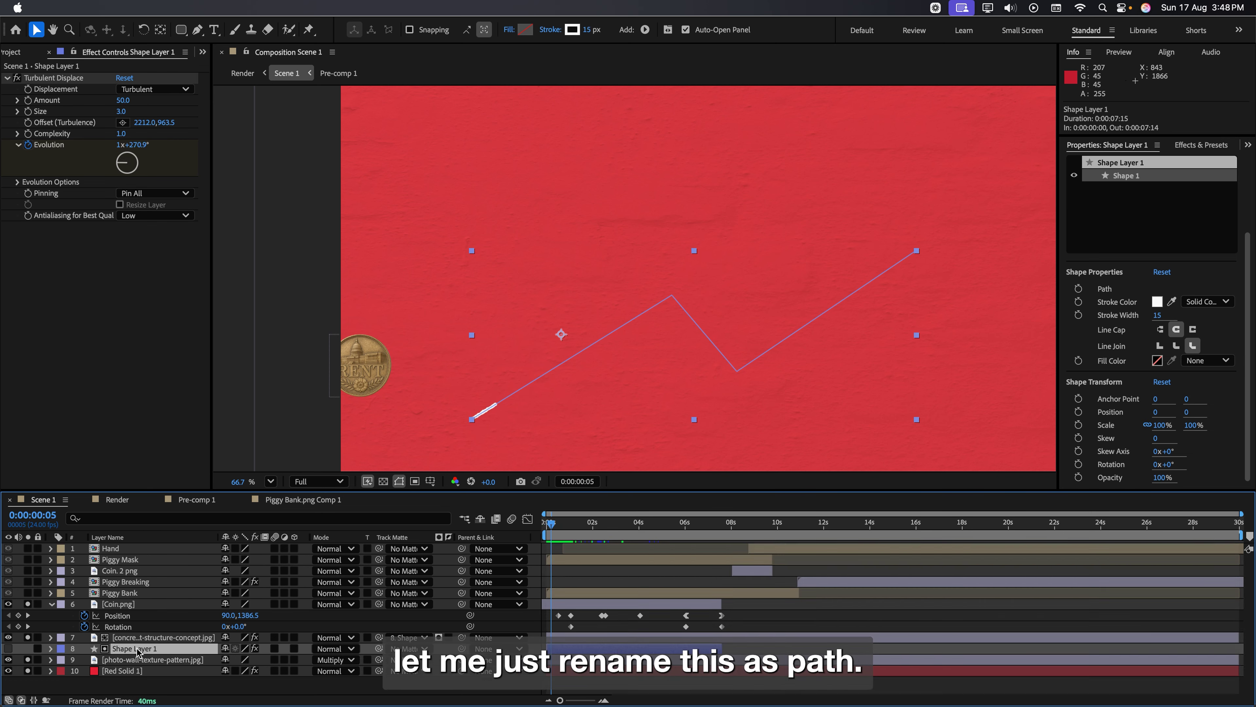
{"action": "type", "text": "Path"}
{"action": "key", "text": "Return"}
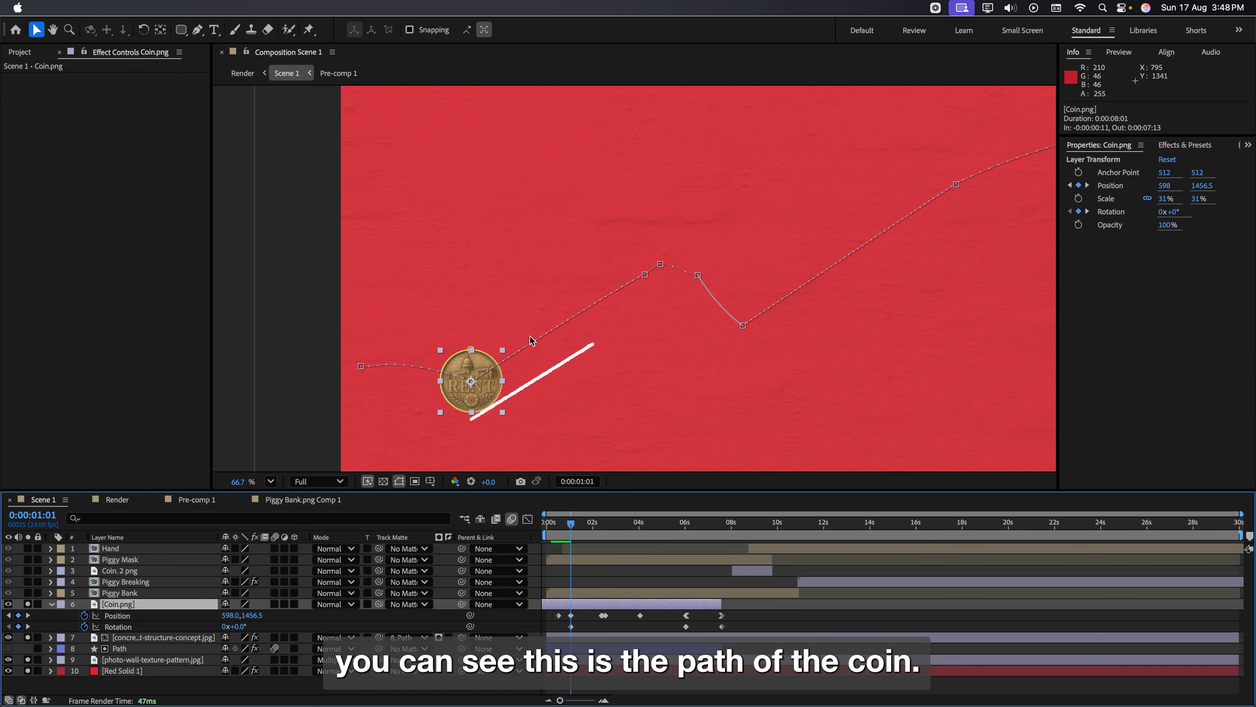
Reshape the coin's motion path between its first two position keyframes by moving the curve handle by 30, -21.
{"action": "mouse_move", "coordinate": [569, 515]}
{"action": "left_mouse_down"}
{"action": "mouse_move", "coordinate": [559, 528]}
{"action": "mouse_move", "coordinate": [570, 531]}
{"action": "left_mouse_up"}
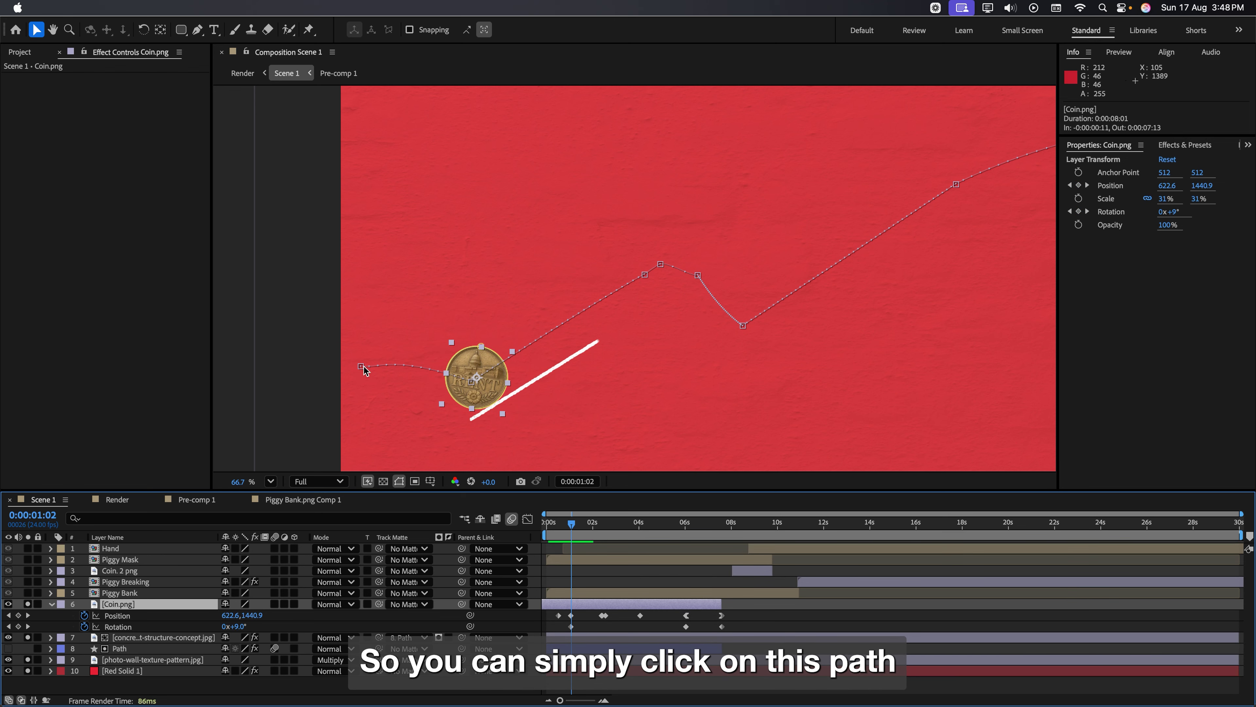
{"action": "left_click", "coordinate": [361, 366]}
{"action": "left_click_drag", "start_coordinate": [395, 357], "coordinate": [402, 350]}
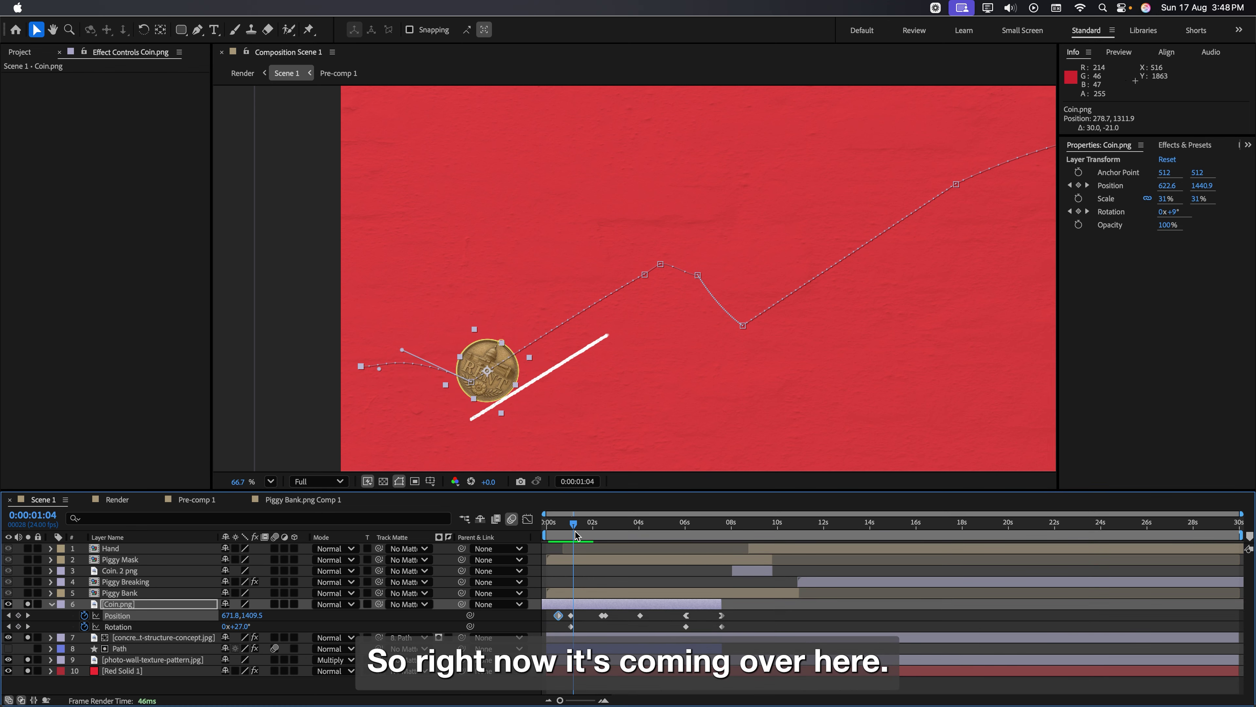
Scrub the timeline to examine how the coin's position and rotation keyframes follow the white line and leave it.
{"action": "left_click_drag", "start_coordinate": [575, 532], "coordinate": [586, 534]}
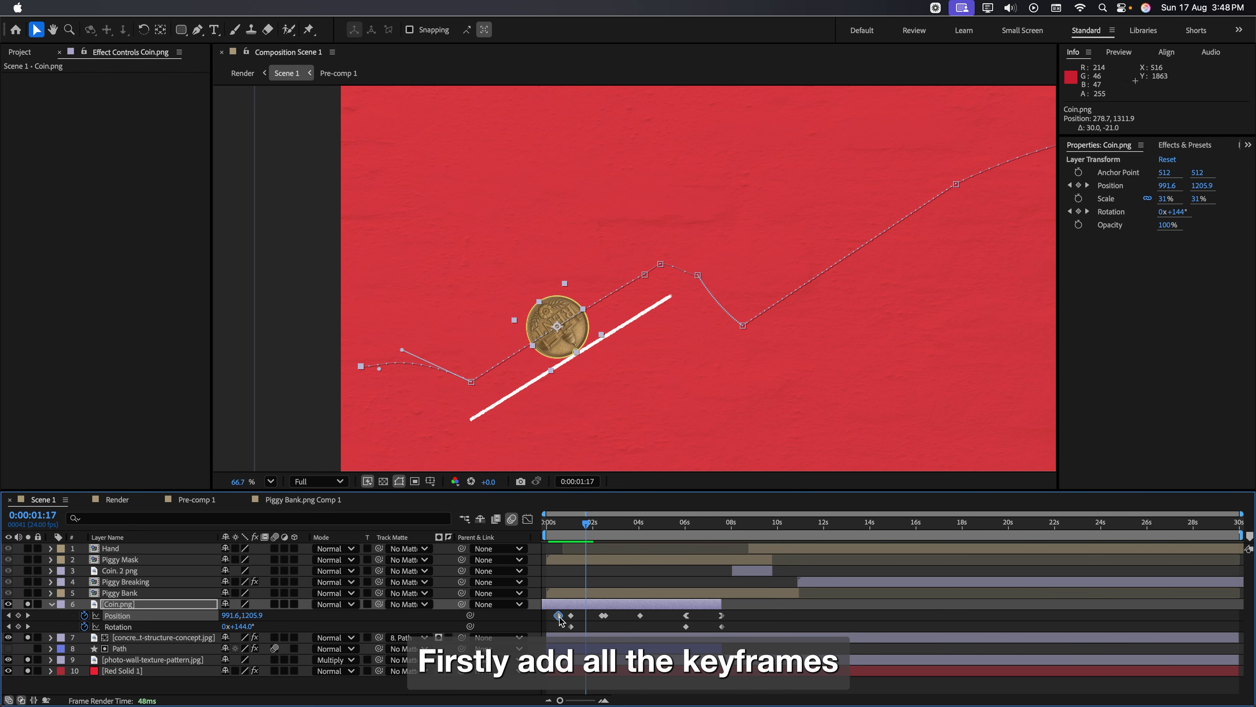
{"action": "left_click", "coordinate": [575, 524]}
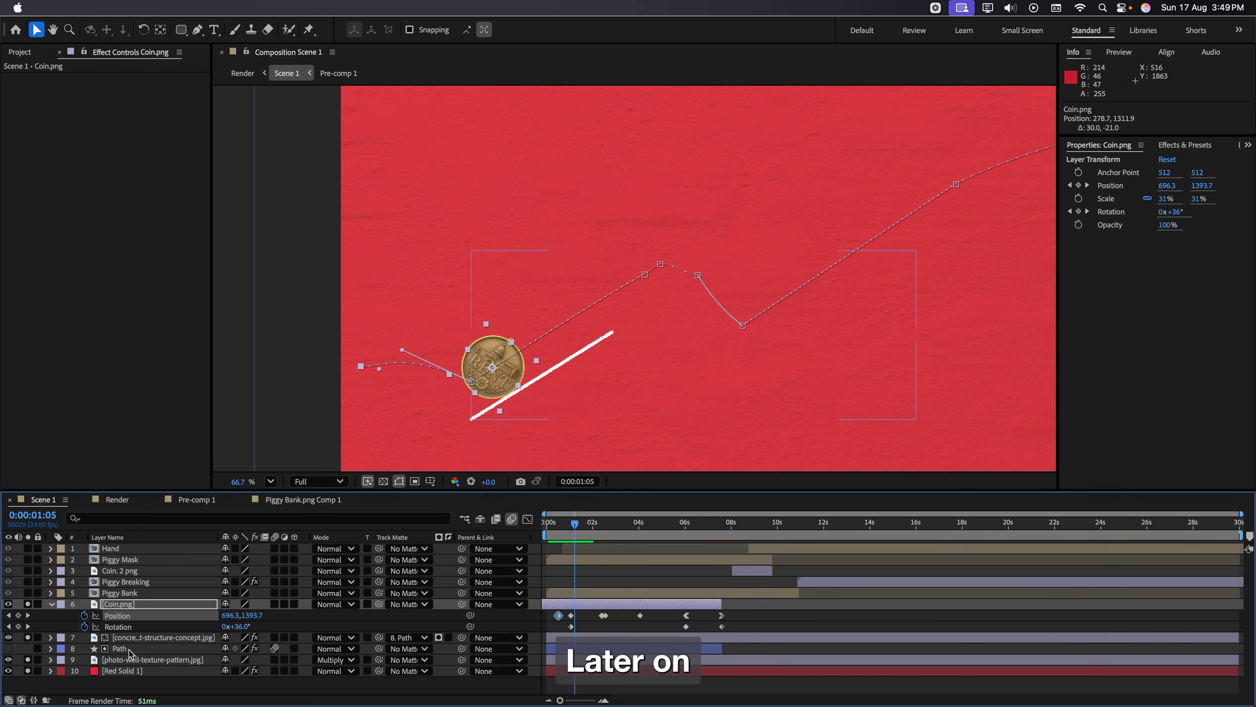
{"action": "left_click_drag", "start_coordinate": [574, 530], "coordinate": [602, 532]}
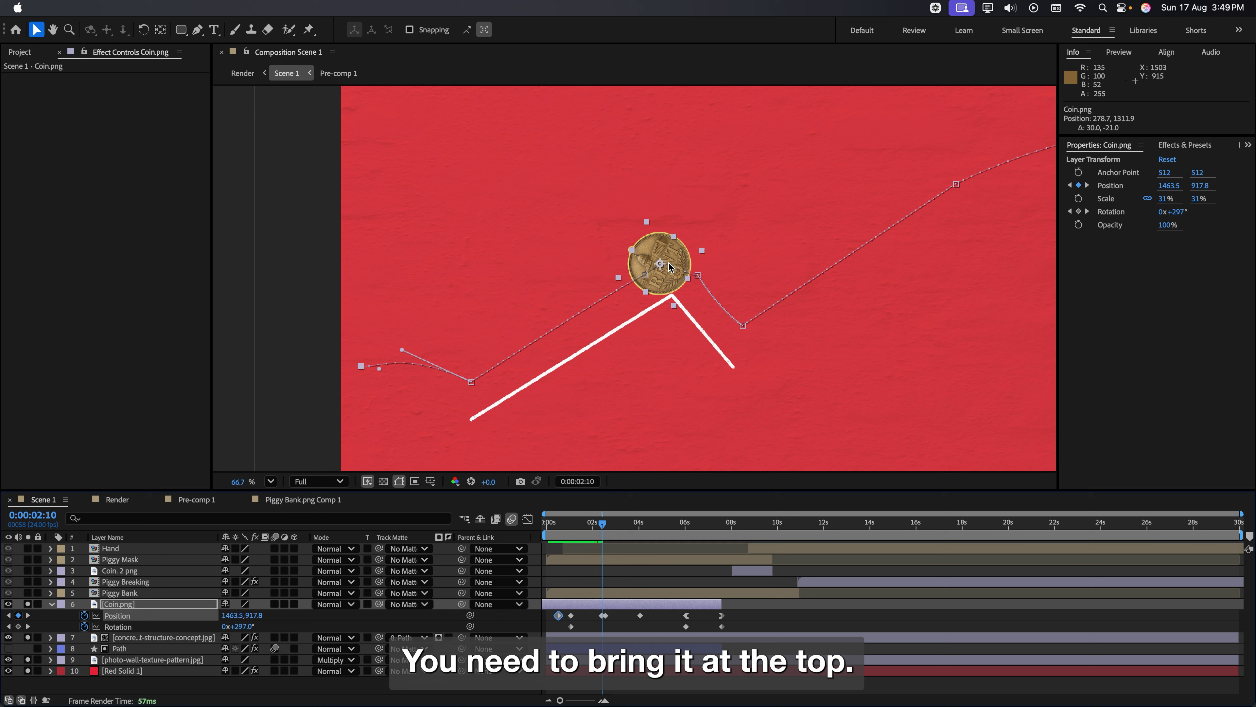
{"action": "left_click", "coordinate": [608, 524]}
{"action": "left_click_drag", "start_coordinate": [608, 525], "coordinate": [708, 540]}
{"action": "scroll", "coordinate": [811, 343], "scroll_direction": "down", "scroll_amount": 3}
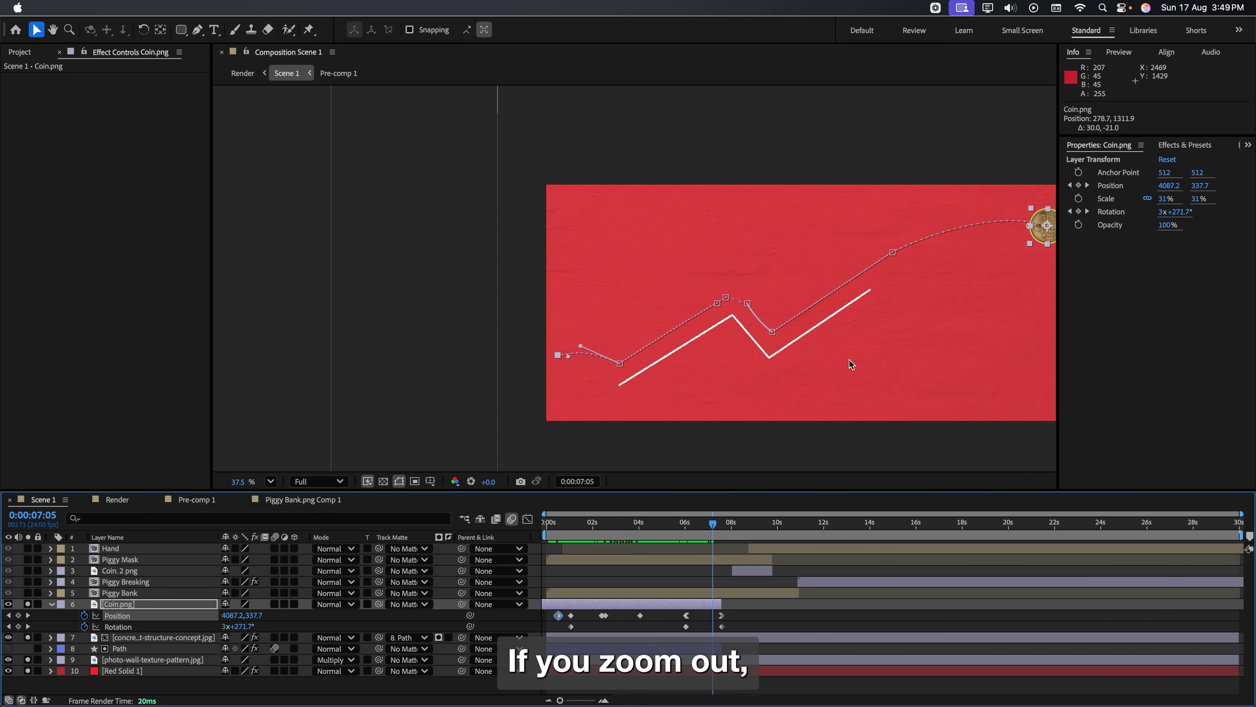
{"action": "left_click_drag", "start_coordinate": [849, 360], "coordinate": [731, 372]}
{"action": "left_click_drag", "start_coordinate": [713, 524], "coordinate": [572, 554]}
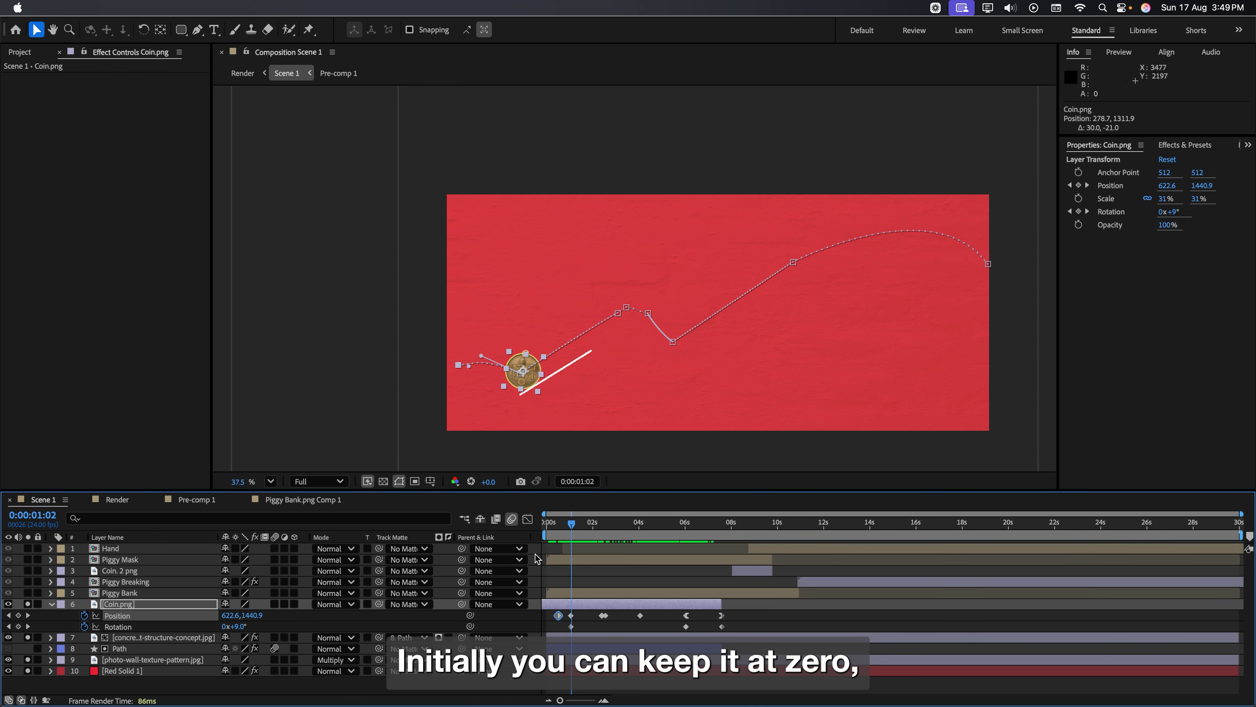
Scrub through the coin's roll to about 6 seconds, and solo the Piggy Bank layer, with the current time at about 8 seconds.
{"action": "left_click_drag", "start_coordinate": [572, 554], "coordinate": [691, 553]}
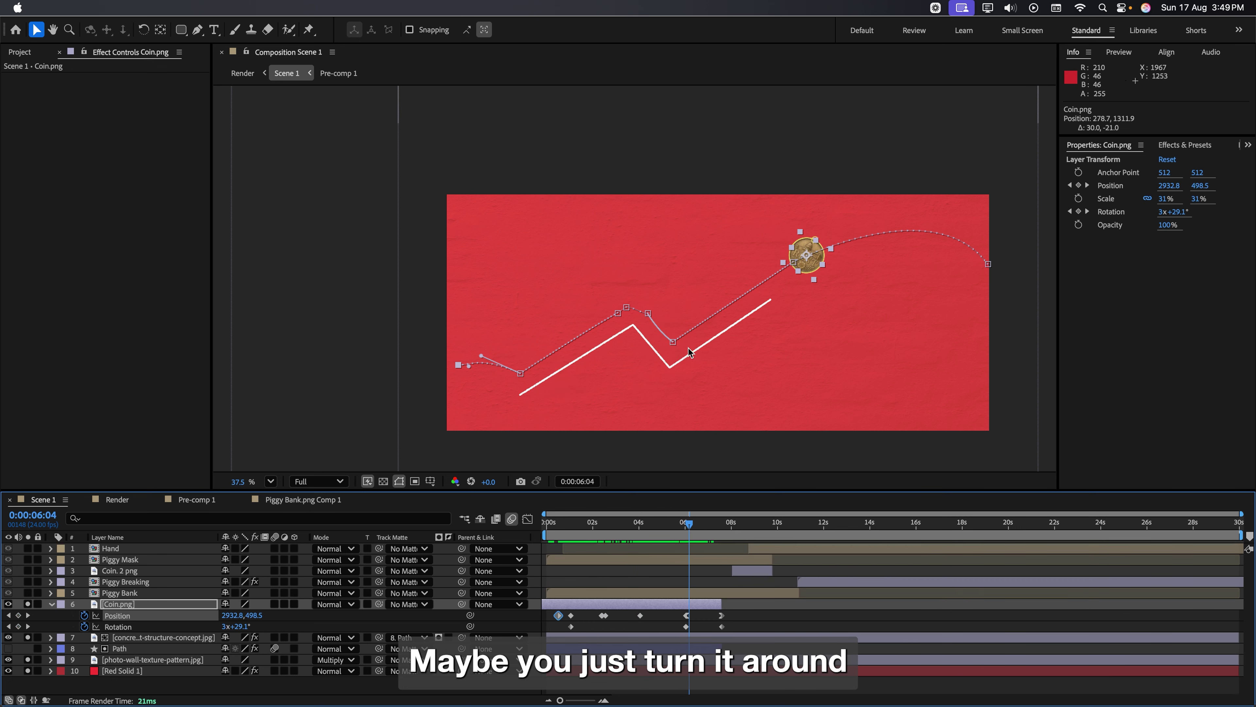
{"action": "left_click_drag", "start_coordinate": [578, 544], "coordinate": [692, 549]}
{"action": "left_click", "coordinate": [628, 596]}
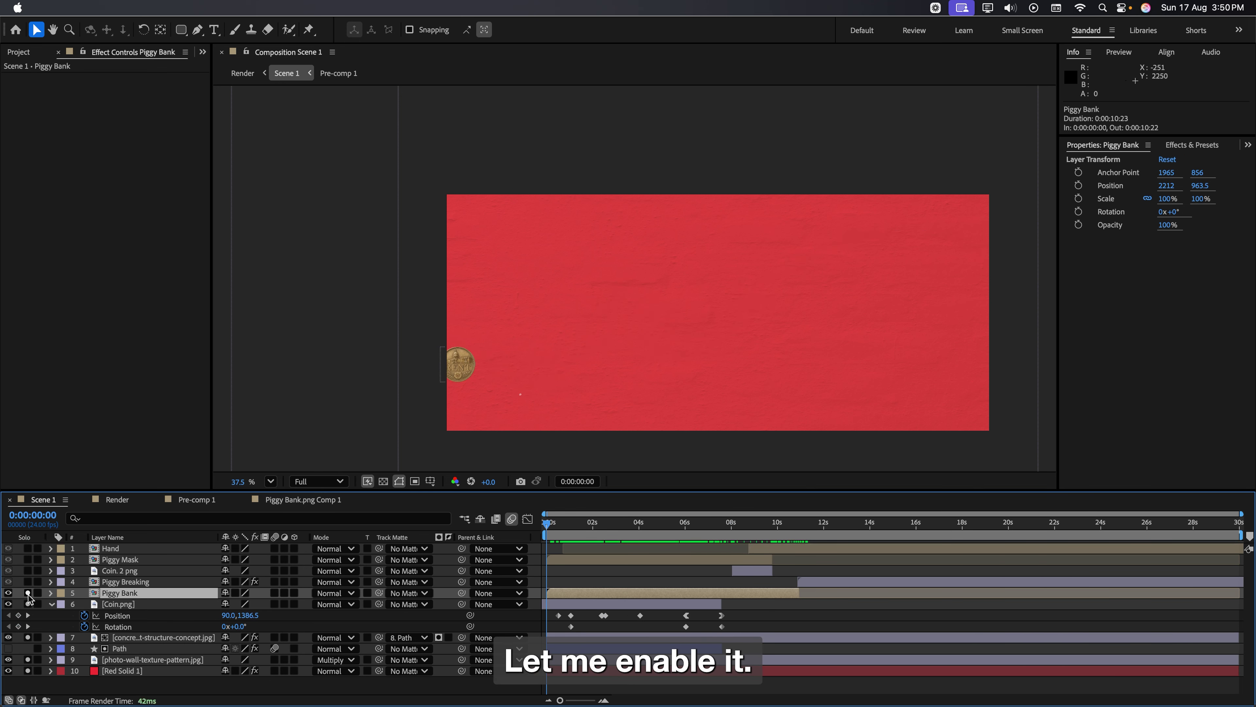
{"action": "left_click", "coordinate": [29, 597]}
{"action": "left_click_drag", "start_coordinate": [619, 518], "coordinate": [737, 547]}
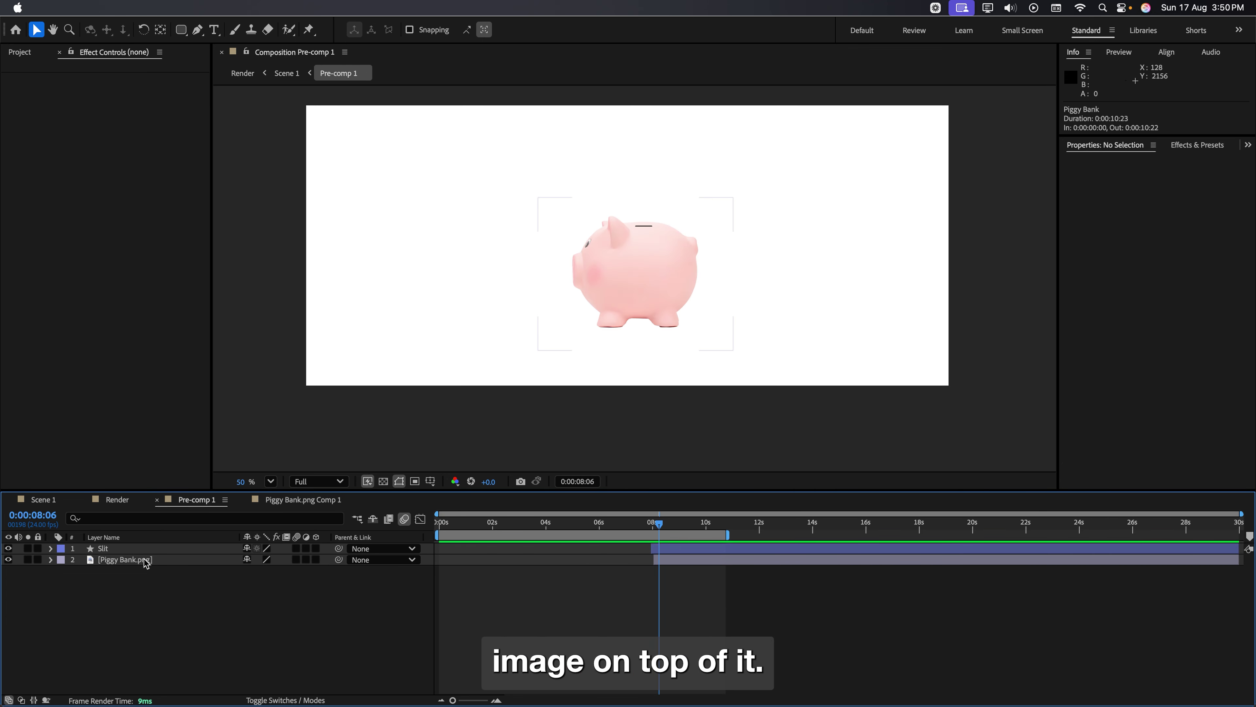
Inspect the Slit shape layer on the piggy bank's back in Pre-comp 1 and return to Scene 1.
{"action": "left_click", "coordinate": [144, 548]}
{"action": "scroll", "coordinate": [638, 247], "scroll_direction": "up", "scroll_amount": 5}
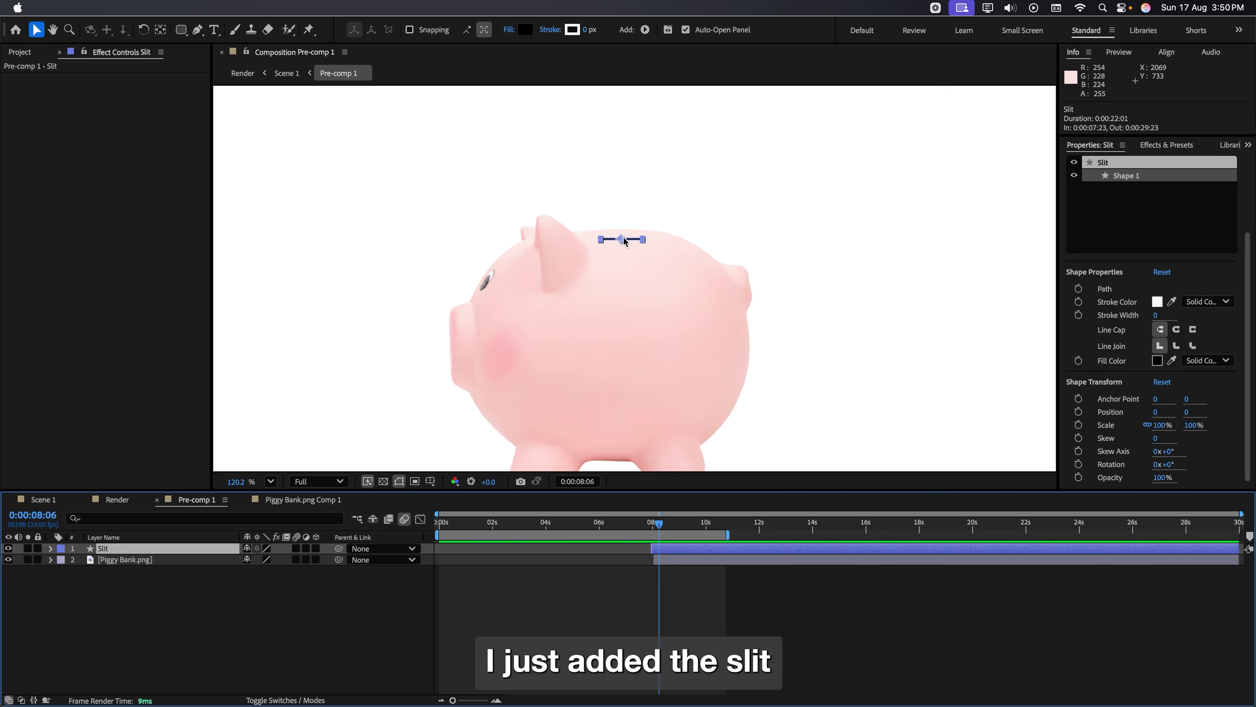
{"action": "left_click", "coordinate": [80, 498]}
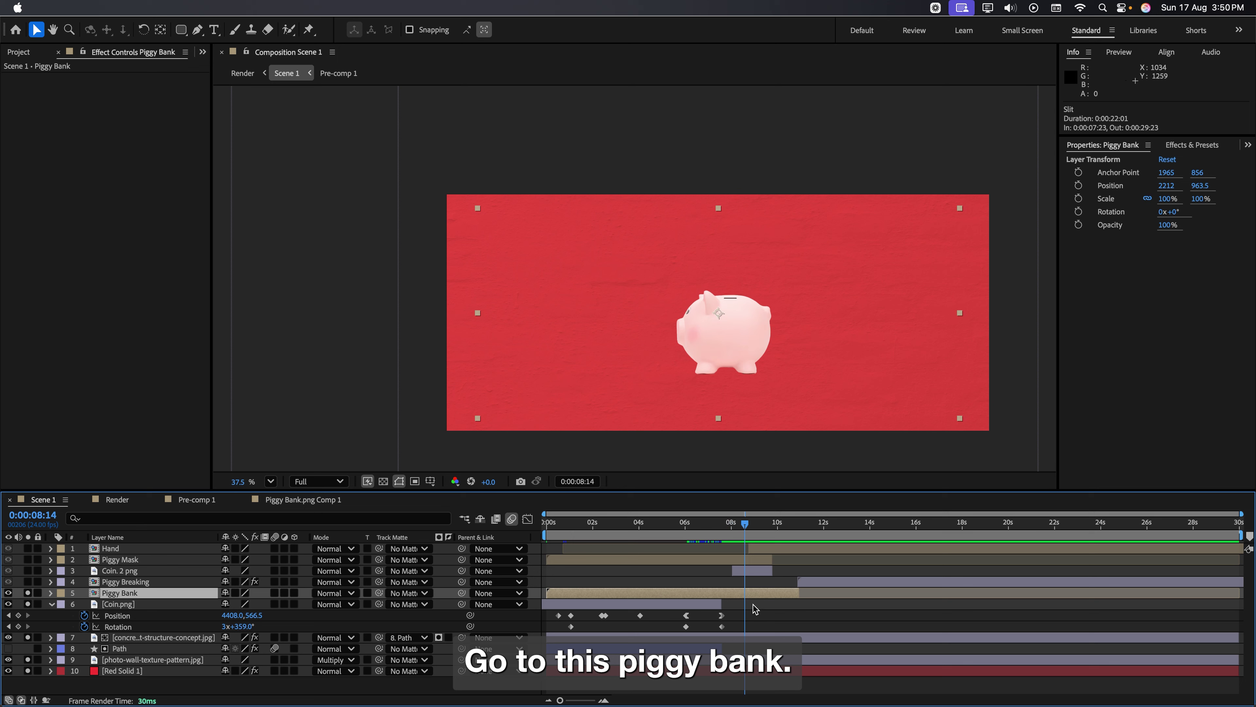
Select the Coin. 2 png layer and scrub from about 8 seconds to 0:00:09:12 to examine its fall toward the slit.
{"action": "left_click", "coordinate": [148, 571]}
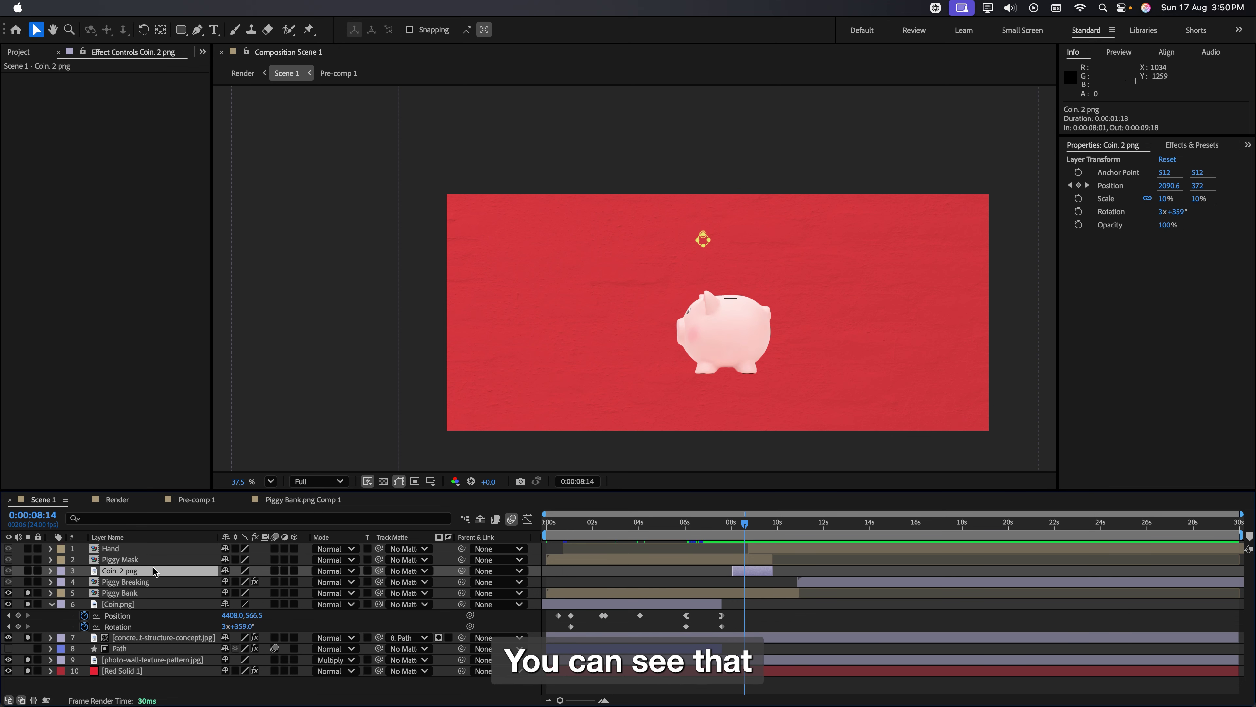
{"action": "left_click", "coordinate": [741, 525]}
{"action": "left_click_drag", "start_coordinate": [735, 530], "coordinate": [768, 536]}
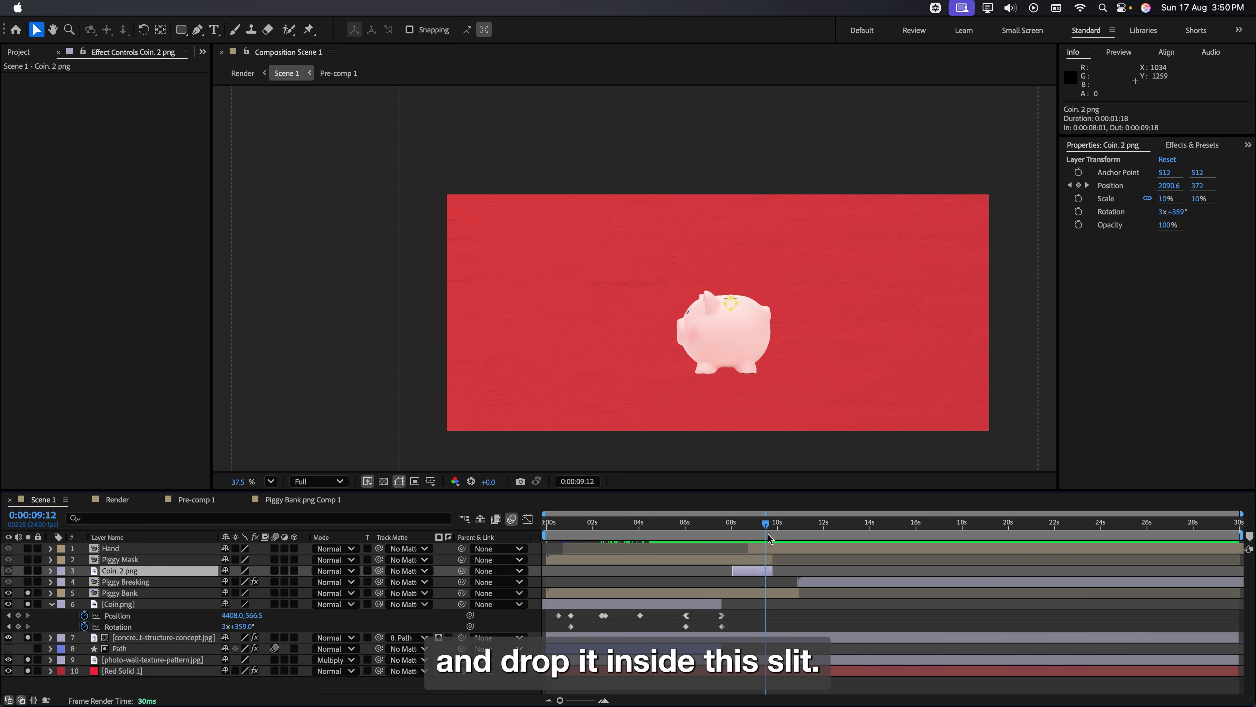
Solo the Coin. 2 png layer and scrub past 0:00:09:14 to check the coin against the piggy bank without the mask.
{"action": "left_click", "coordinate": [28, 560]}
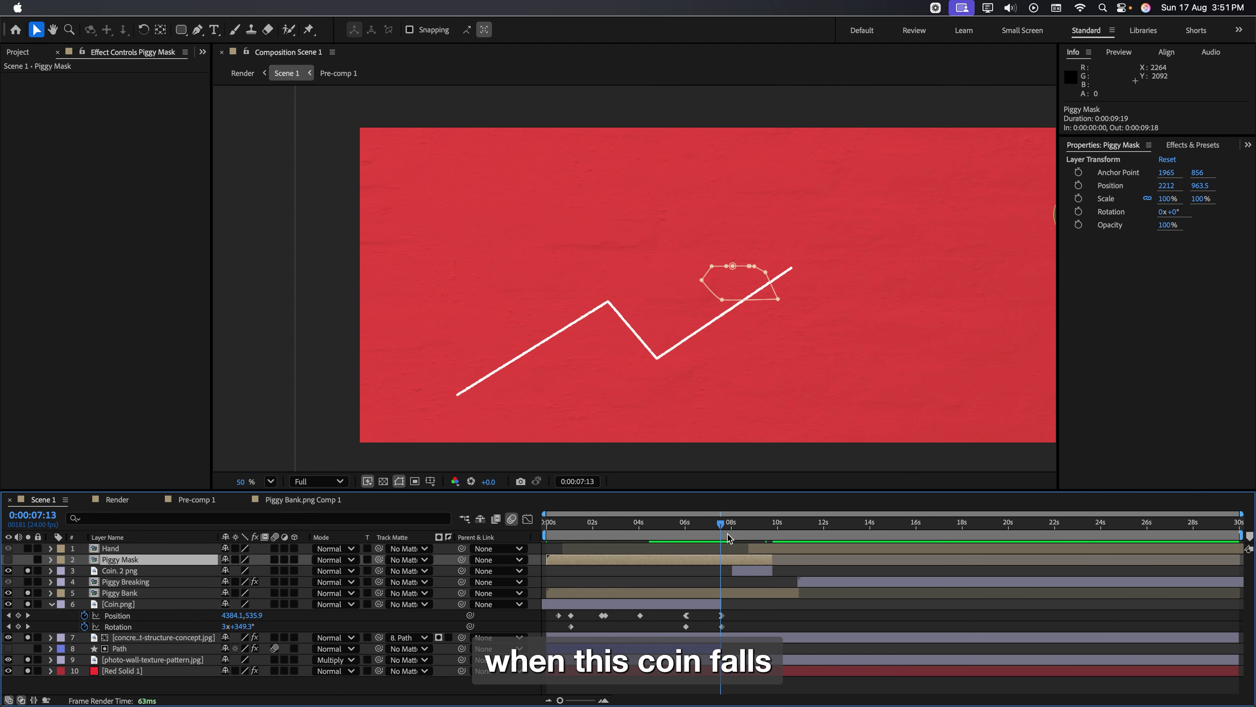
{"action": "left_click_drag", "start_coordinate": [727, 538], "coordinate": [769, 560]}
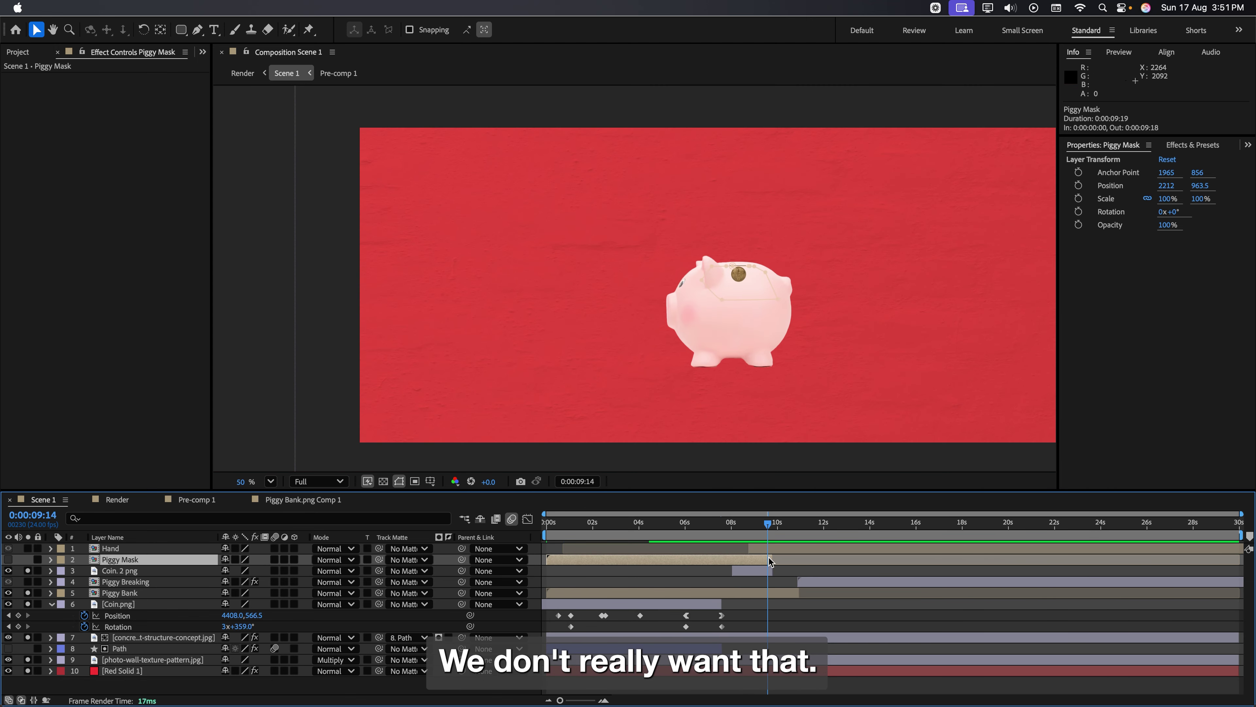
{"action": "scroll", "coordinate": [753, 281], "scroll_direction": "up", "scroll_amount": 5}
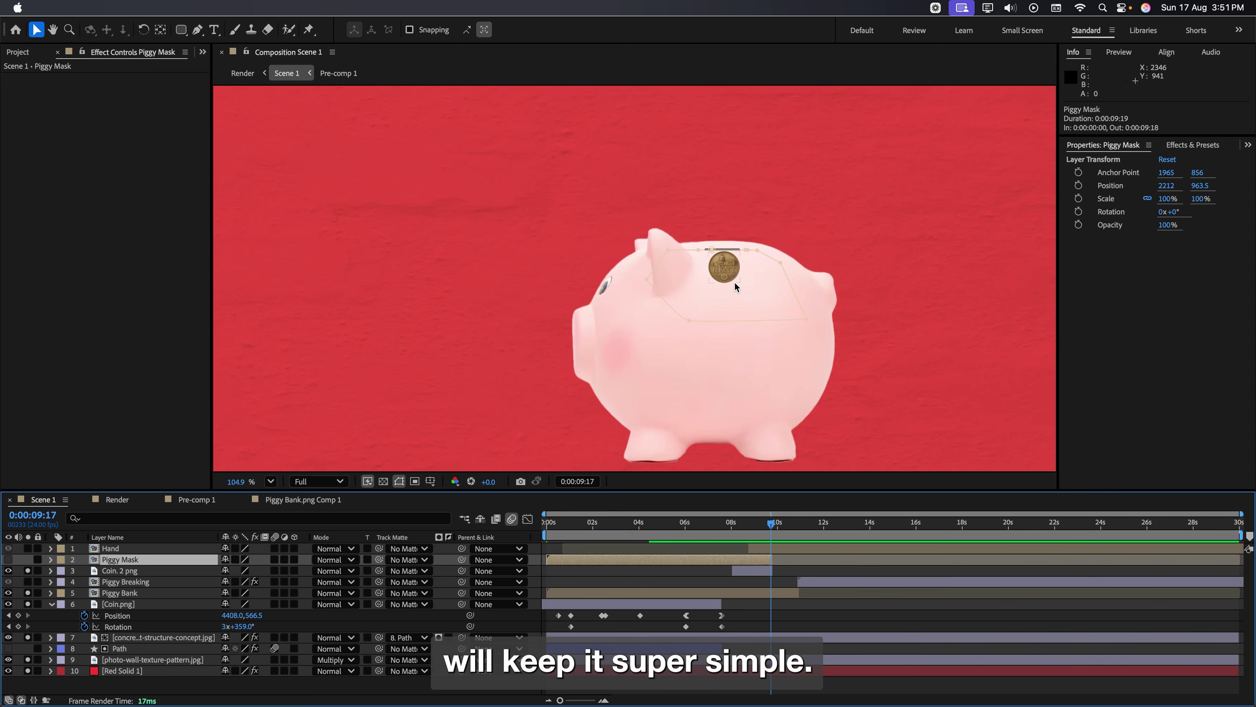
Solo the Piggy Mask layer and step through frames around 0:00:09:06 to check how the coin passes behind the masked area at the slit.
{"action": "left_click", "coordinate": [25, 562]}
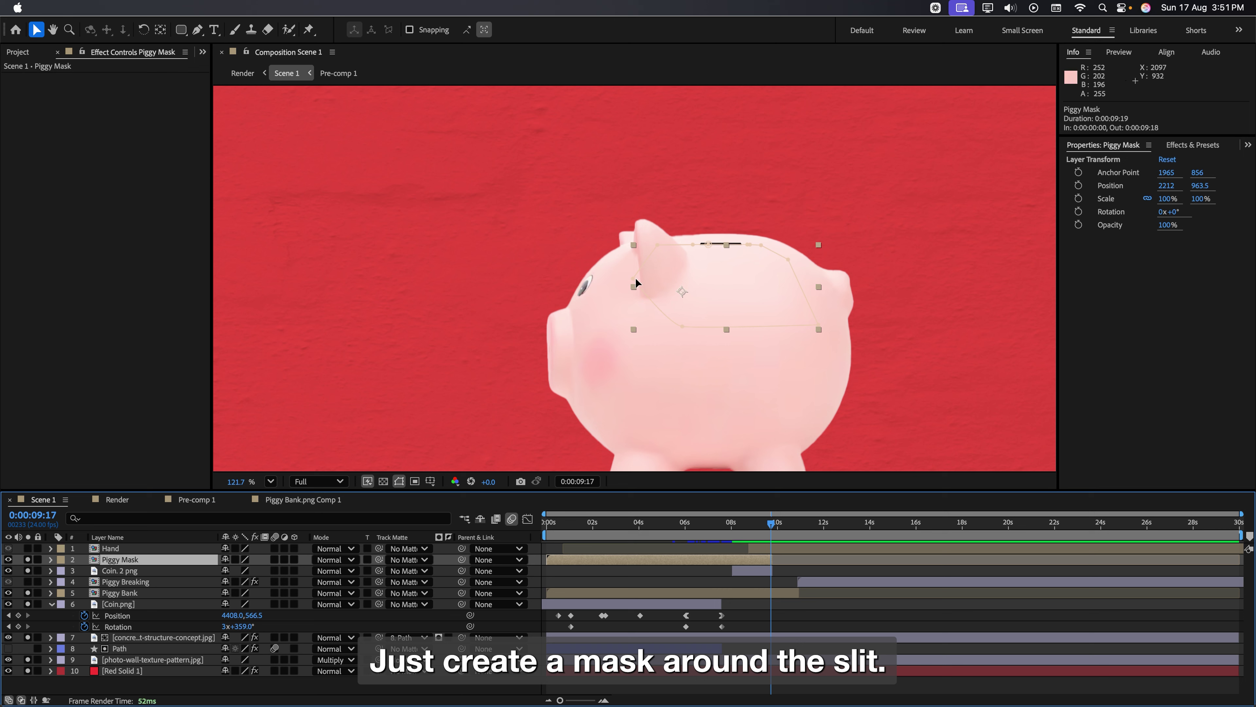
{"action": "left_click_drag", "start_coordinate": [756, 525], "coordinate": [760, 546]}
{"action": "key", "text": "Page_Up"}
{"action": "key", "text": "Page_Up"}
{"action": "key", "text": "Page_Up"}
{"action": "key", "text": "Page_Up"}
{"action": "key", "text": "Page_Up"}
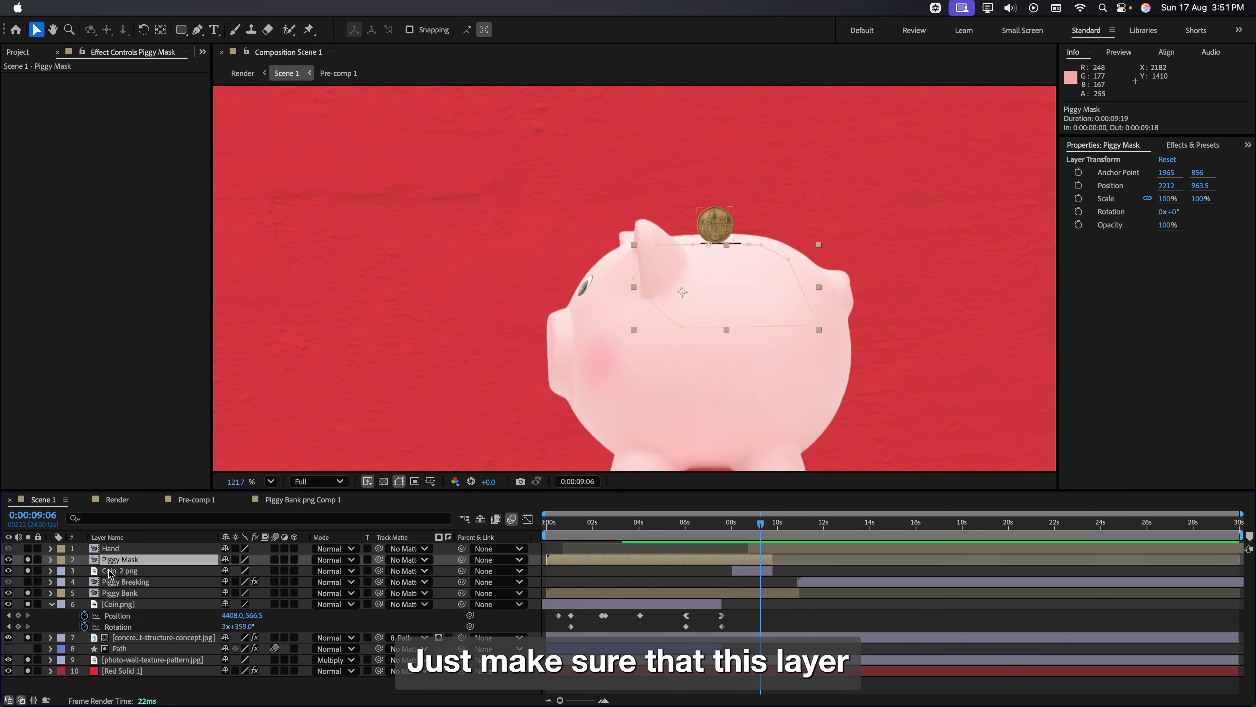
{"action": "key", "text": "comma"}
{"action": "key", "text": "comma"}
{"action": "key", "text": "comma"}
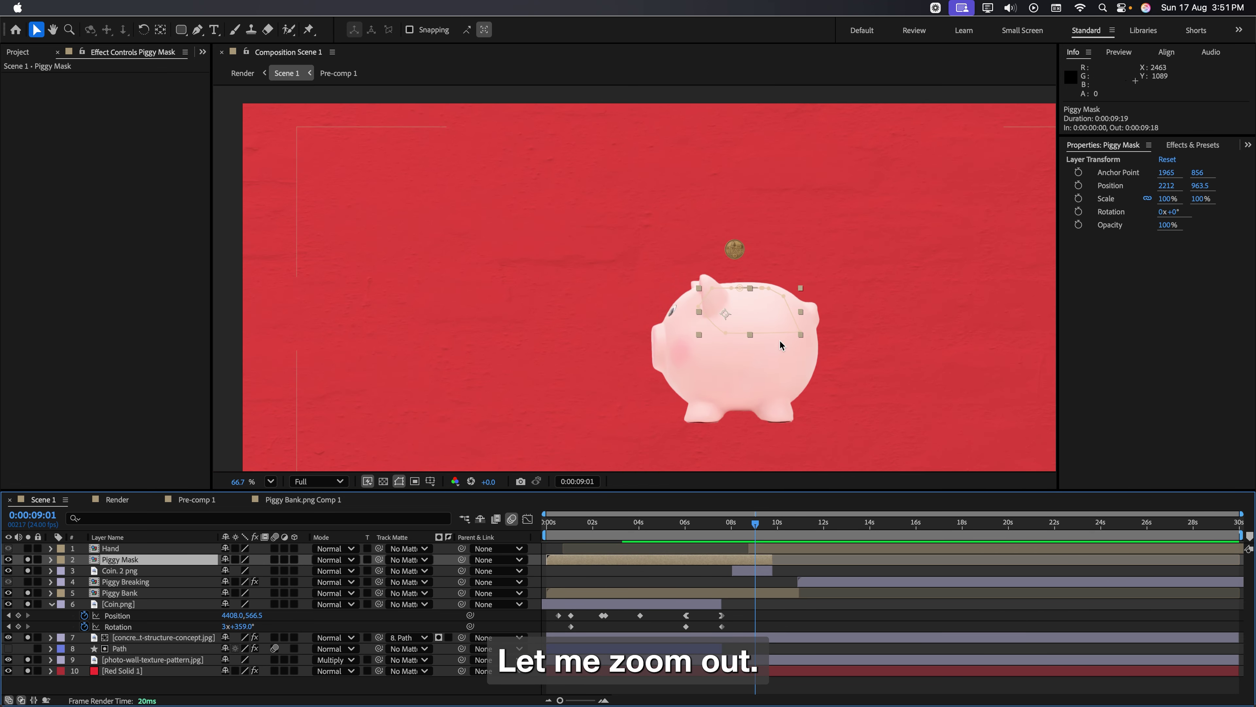
{"action": "key", "text": "Page_Down"}
{"action": "key", "text": "Page_Down"}
{"action": "key", "text": "Page_Down"}
Solo the Hand layer and set the current time to 0:00:09:00.
{"action": "left_click", "coordinate": [27, 550]}
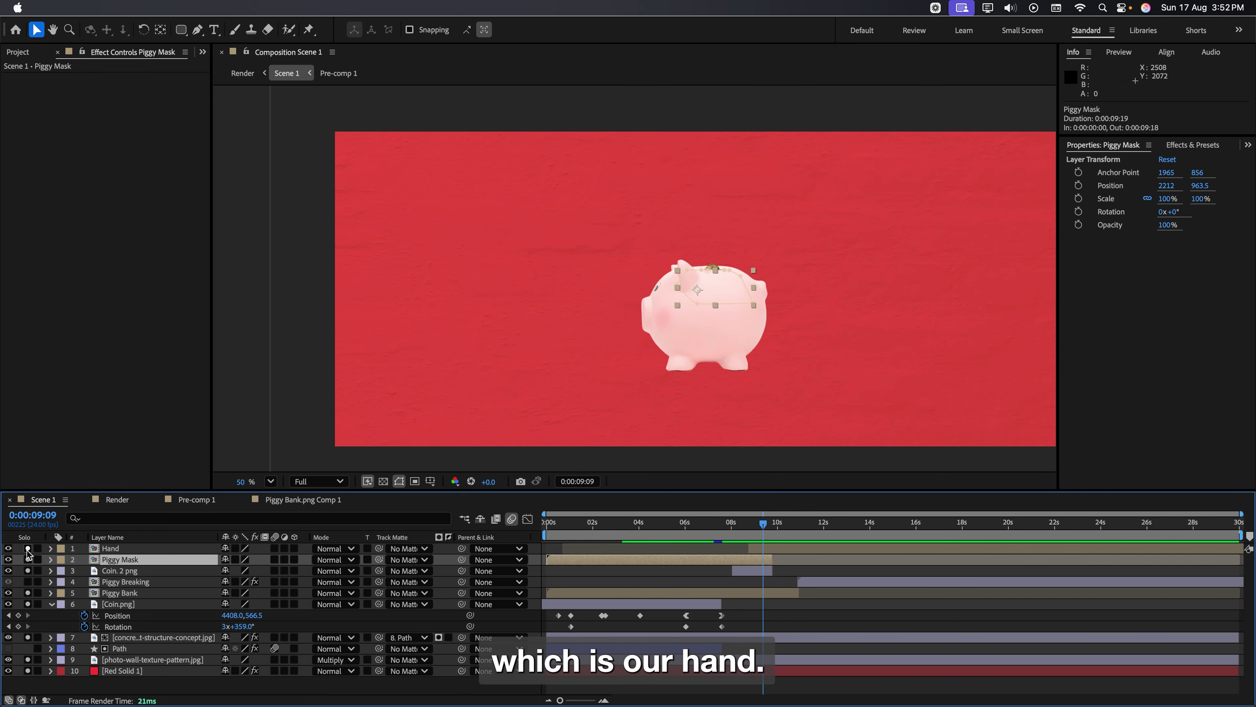
{"action": "left_click", "coordinate": [744, 525]}
{"action": "left_click_drag", "start_coordinate": [743, 531], "coordinate": [755, 525]}
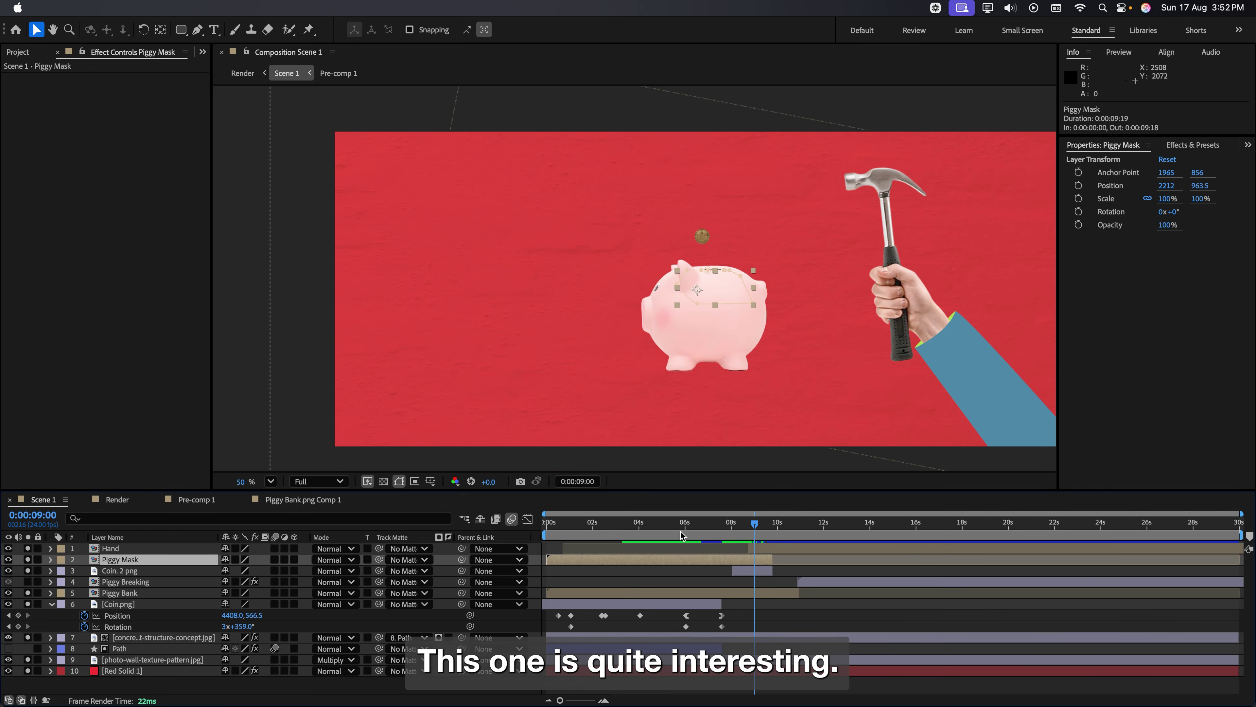
Open the Hand layer's composition and examine the Hammer-removebg-preview.png layer with and without the sleeve on top.
{"action": "double_click", "coordinate": [128, 549]}
{"action": "left_click", "coordinate": [116, 560]}
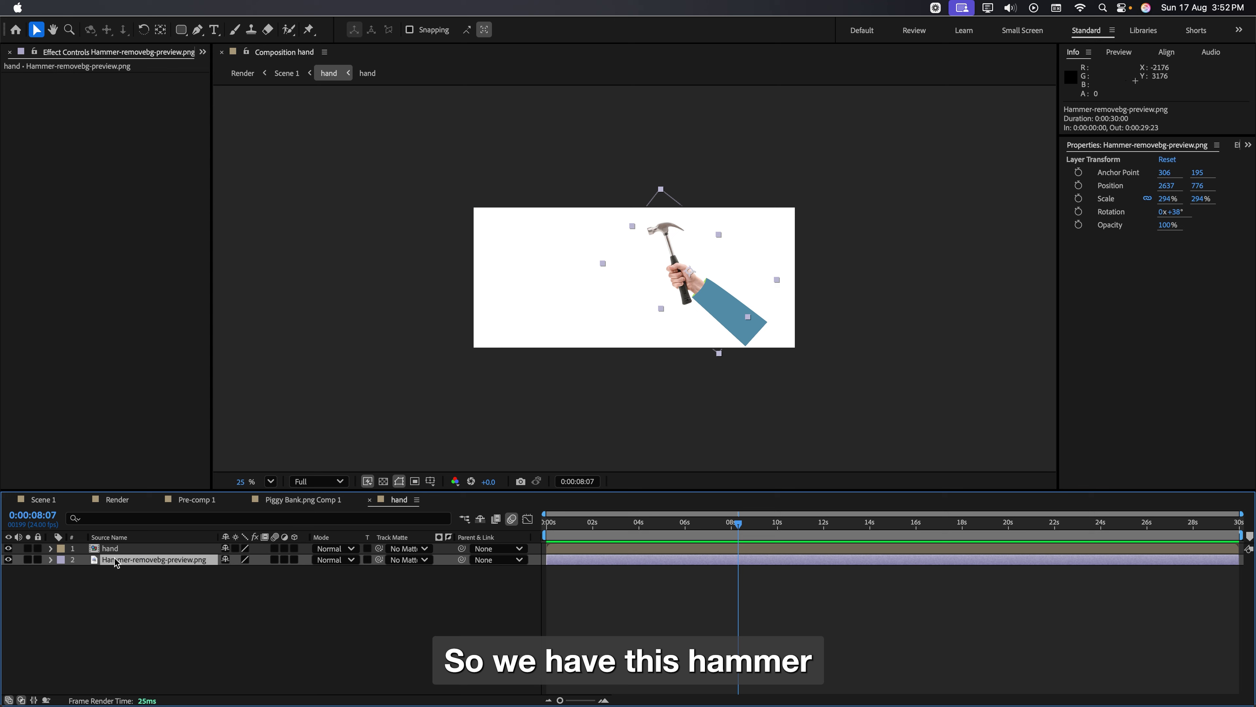
{"action": "left_click", "coordinate": [28, 559]}
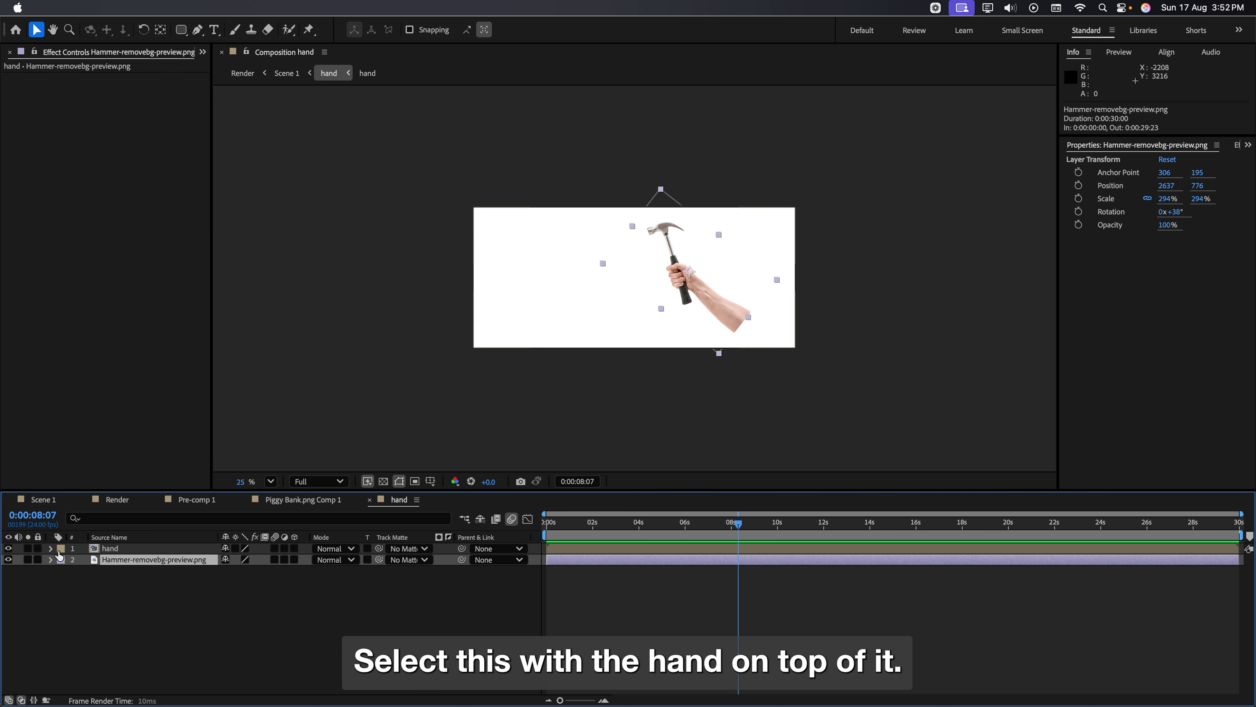
{"action": "scroll", "coordinate": [736, 300], "scroll_direction": "up", "scroll_amount": 2}
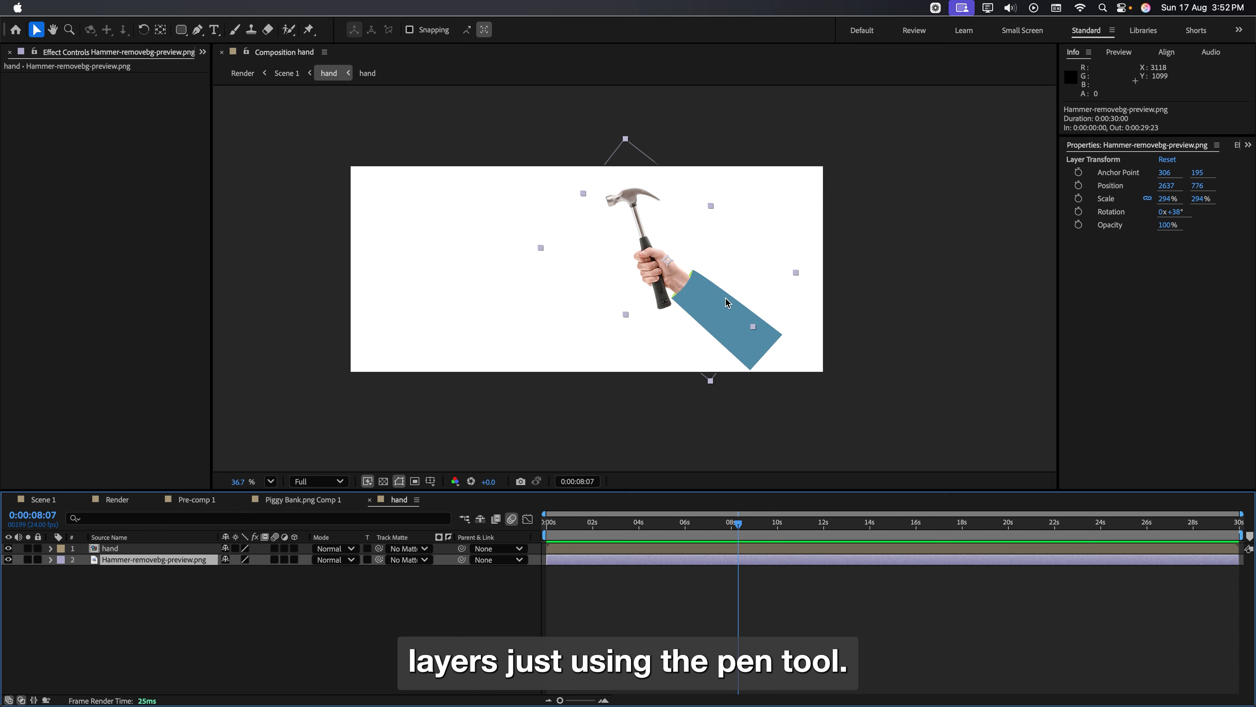
{"action": "scroll", "coordinate": [732, 299], "scroll_direction": "up", "scroll_amount": 2}
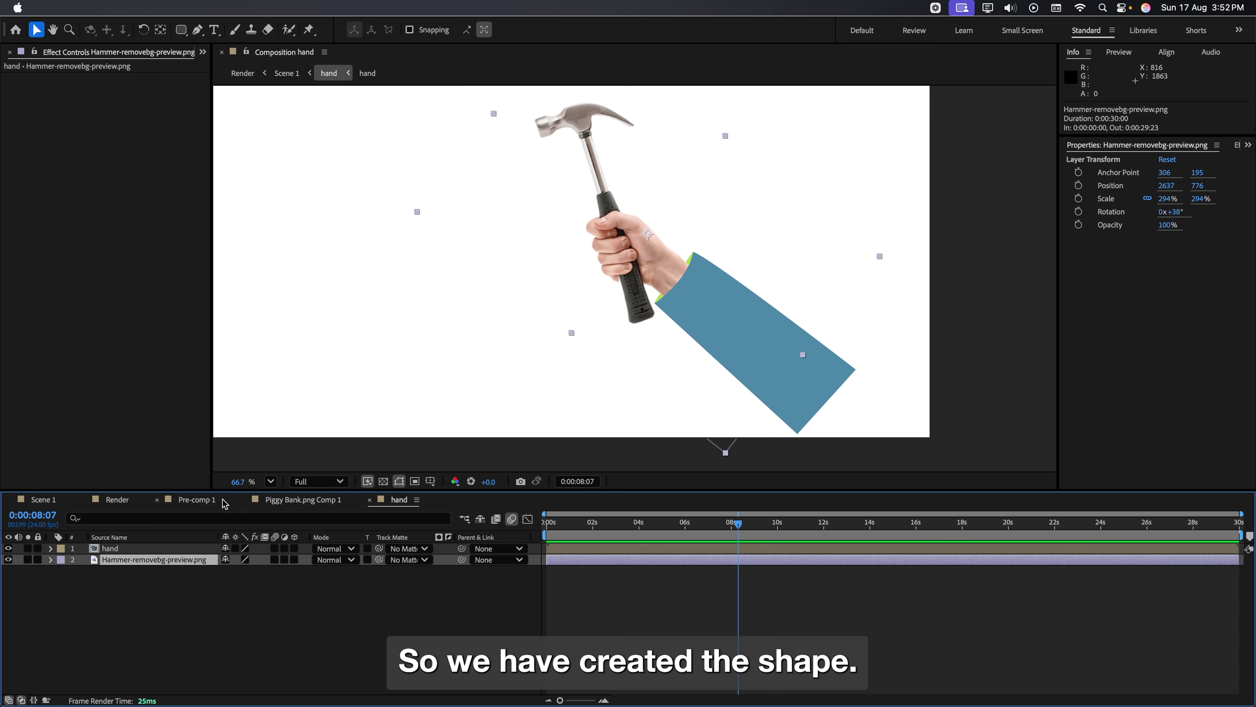
Inspect Shape Layer 4 and Shape Layer 5 in isolation in the nested hand composition, restore their visibility, and return to the parent composition.
{"action": "double_click", "coordinate": [159, 548]}
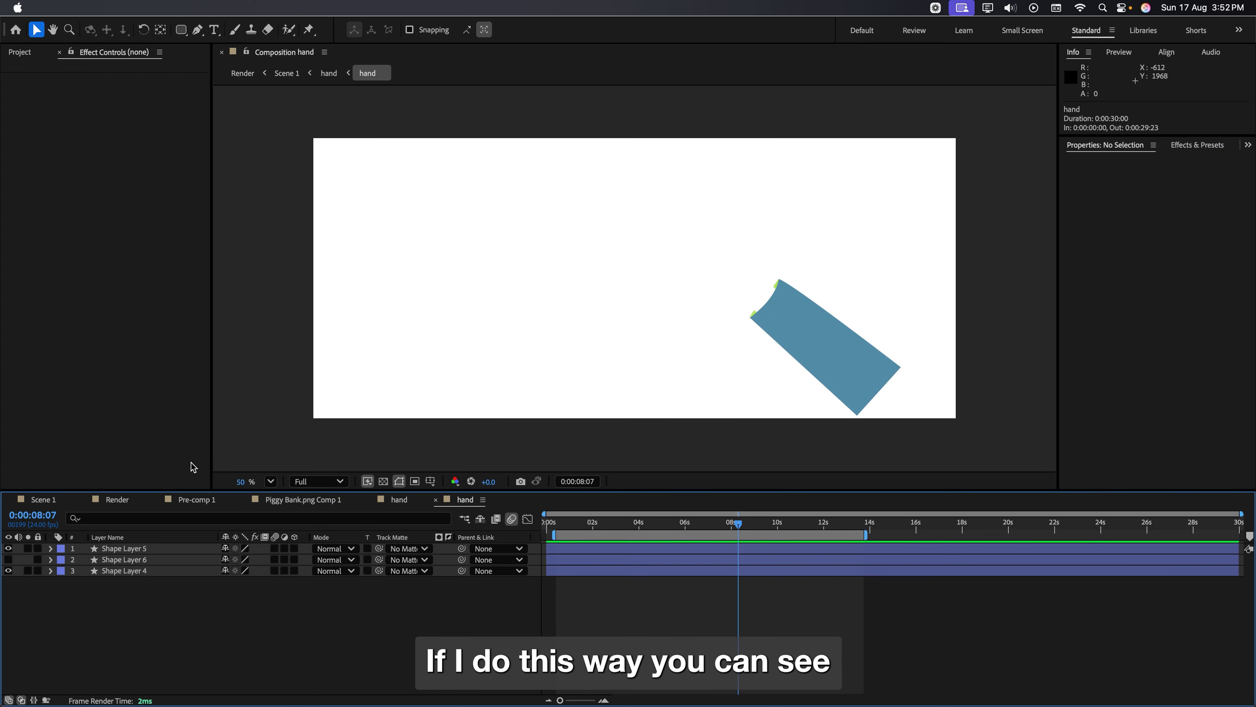
{"action": "left_click", "coordinate": [124, 570]}
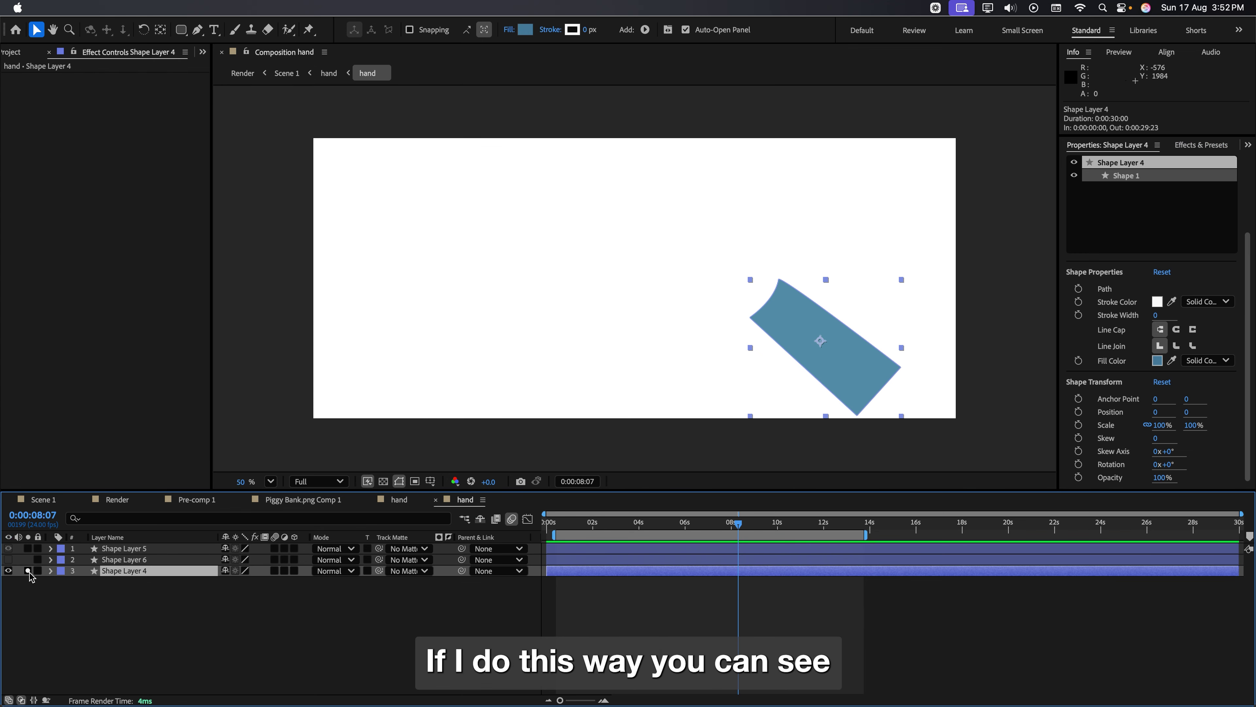
{"action": "left_click", "coordinate": [28, 548]}
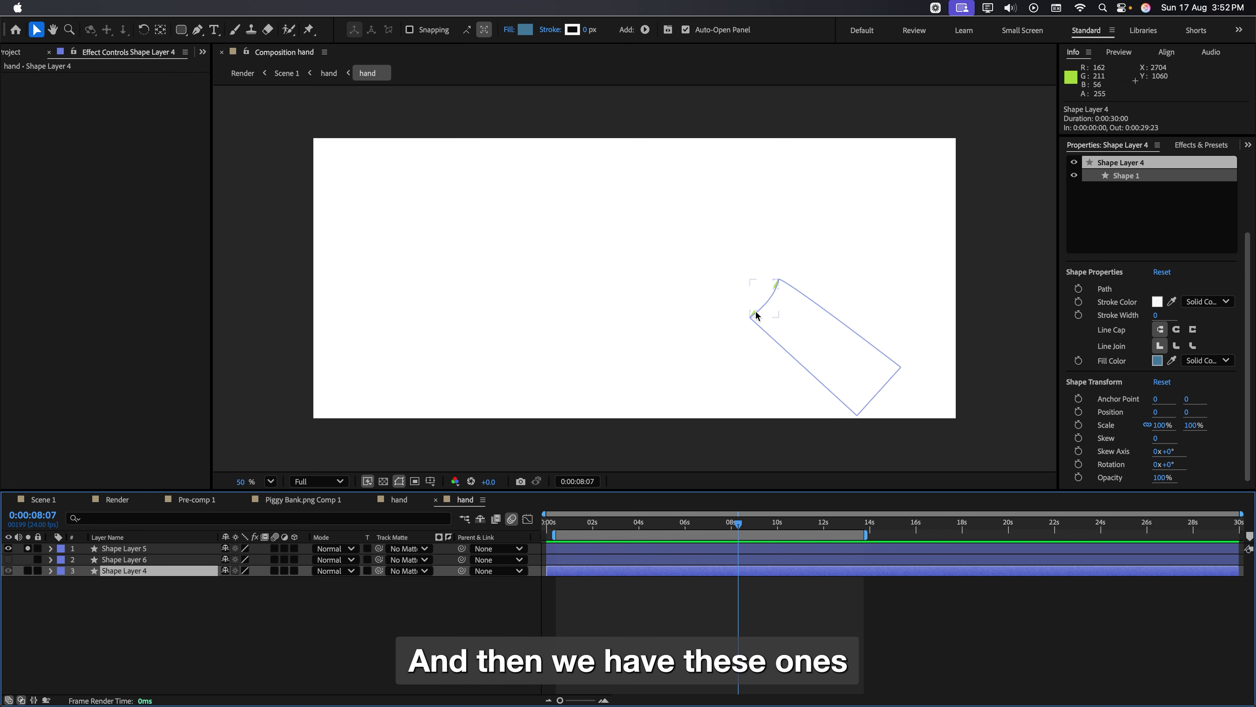
{"action": "key", "text": "super+z"}
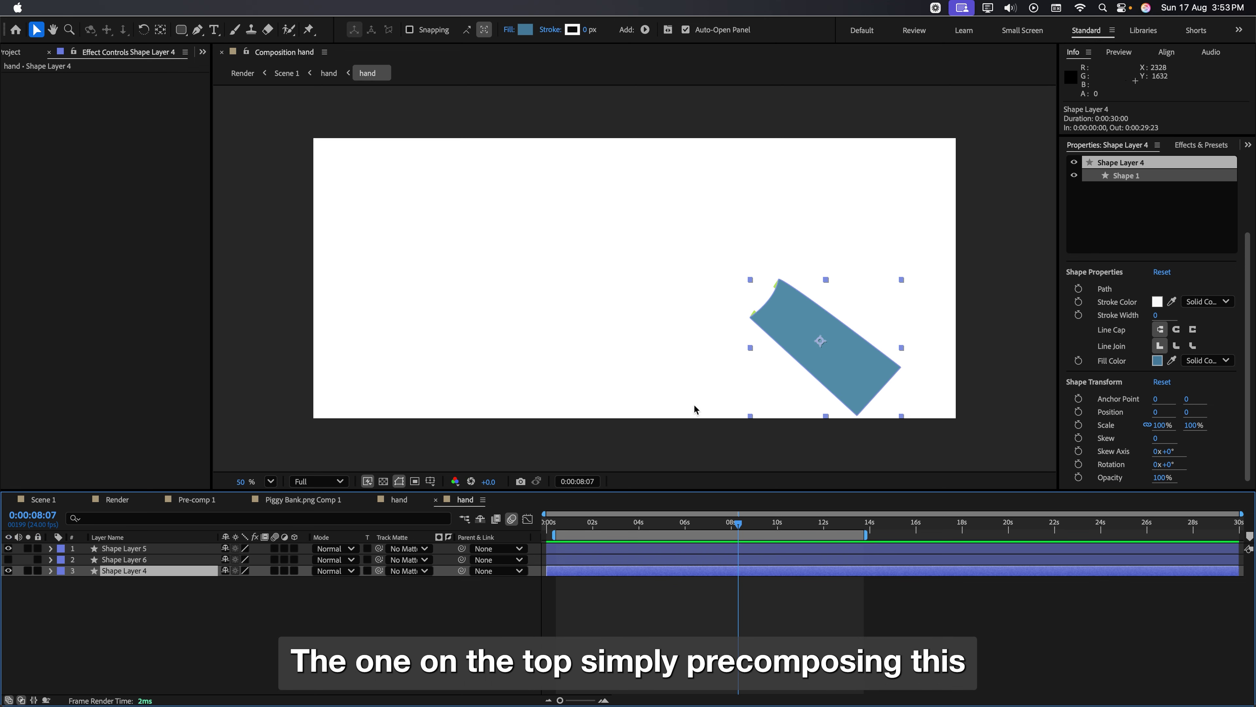
{"action": "left_click", "coordinate": [413, 503]}
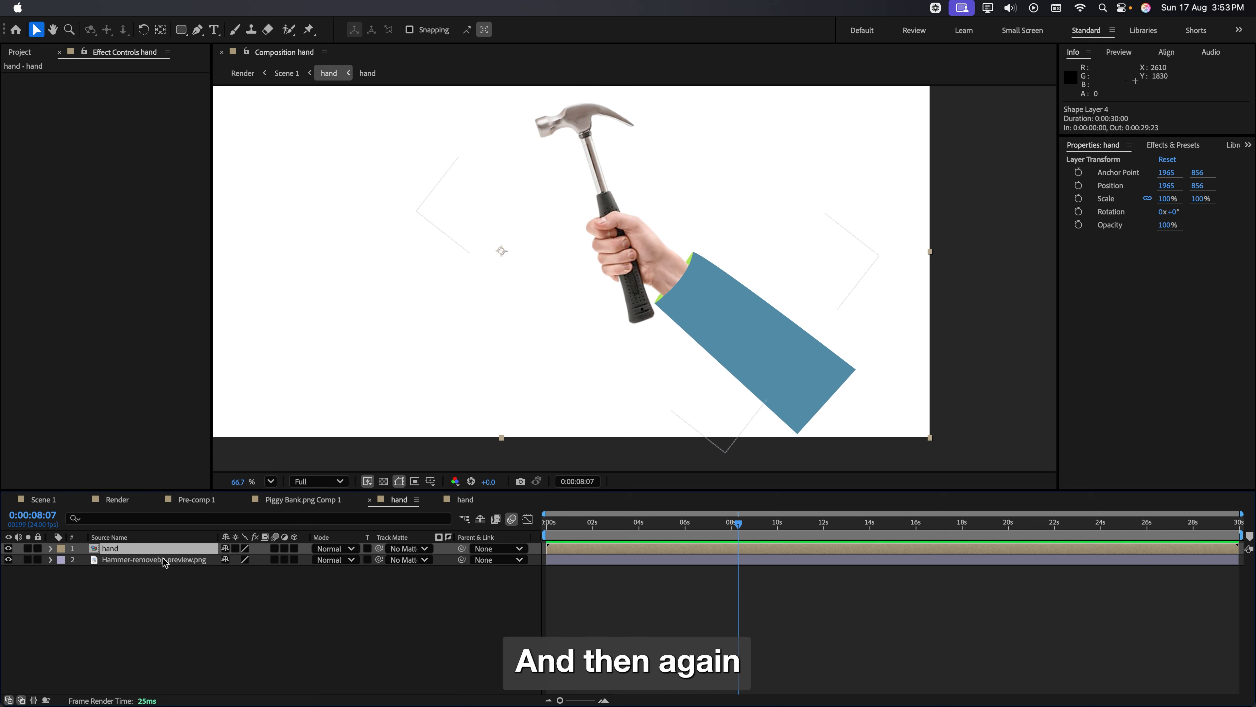
Reveal the Hand layer's Position and Rotation keyframes in Scene 1 and scrub to 0:00:11:00 to follow the hammer swing.
{"action": "left_click", "coordinate": [49, 499]}
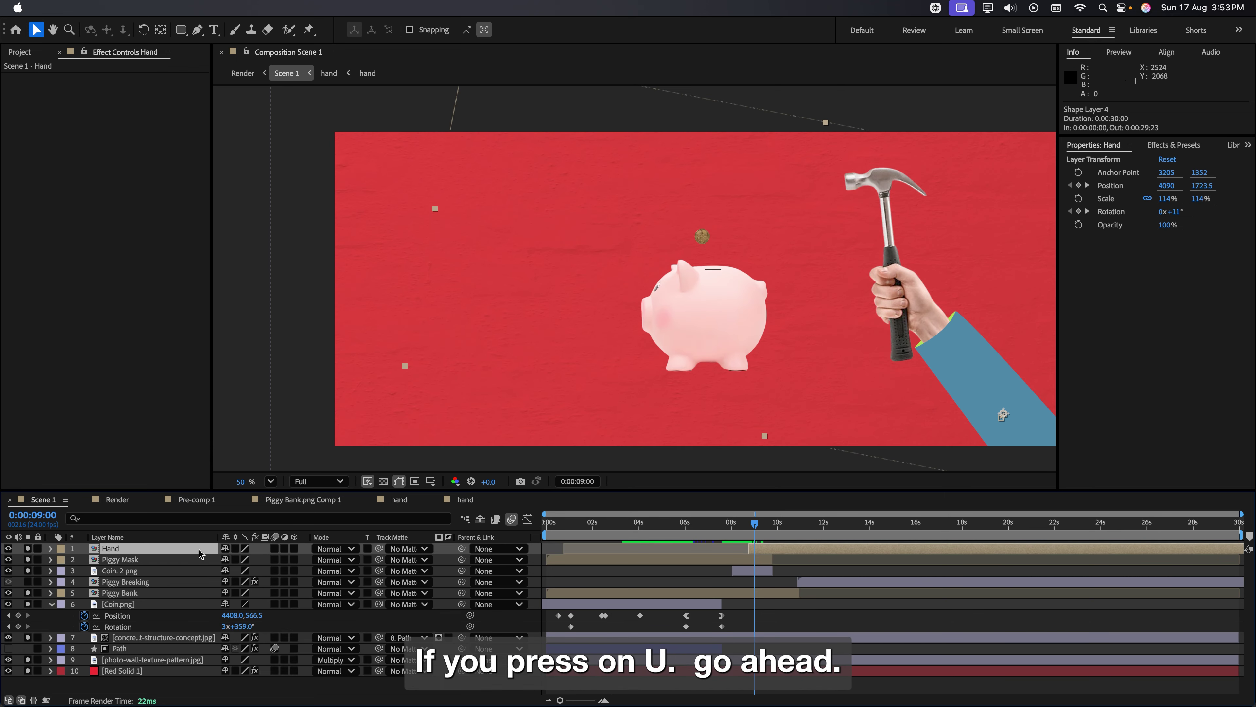
{"action": "key", "text": "u"}
{"action": "left_click_drag", "start_coordinate": [755, 523], "coordinate": [802, 559]}
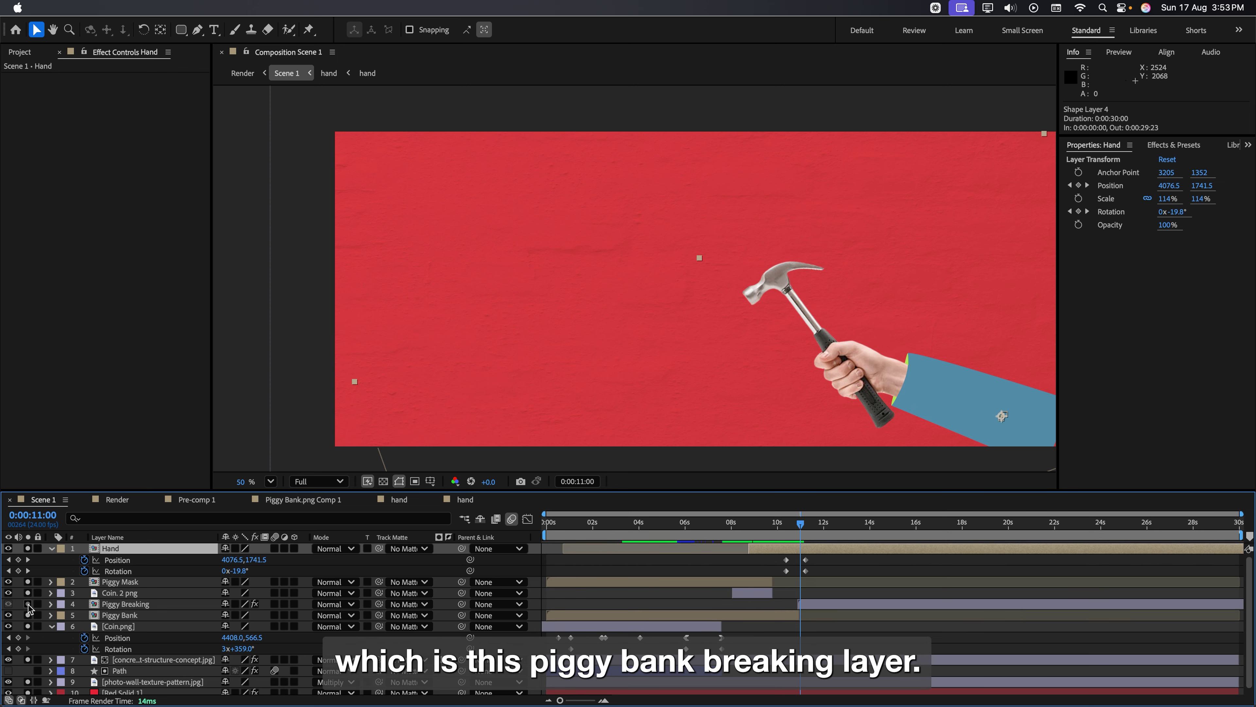
Solo the Piggy Breaking layer and scrub from 0:00:10:14 to 0:00:11:16 to review the hammer shattering the piggy bank.
{"action": "left_click", "coordinate": [8, 604]}
{"action": "left_click", "coordinate": [790, 525]}
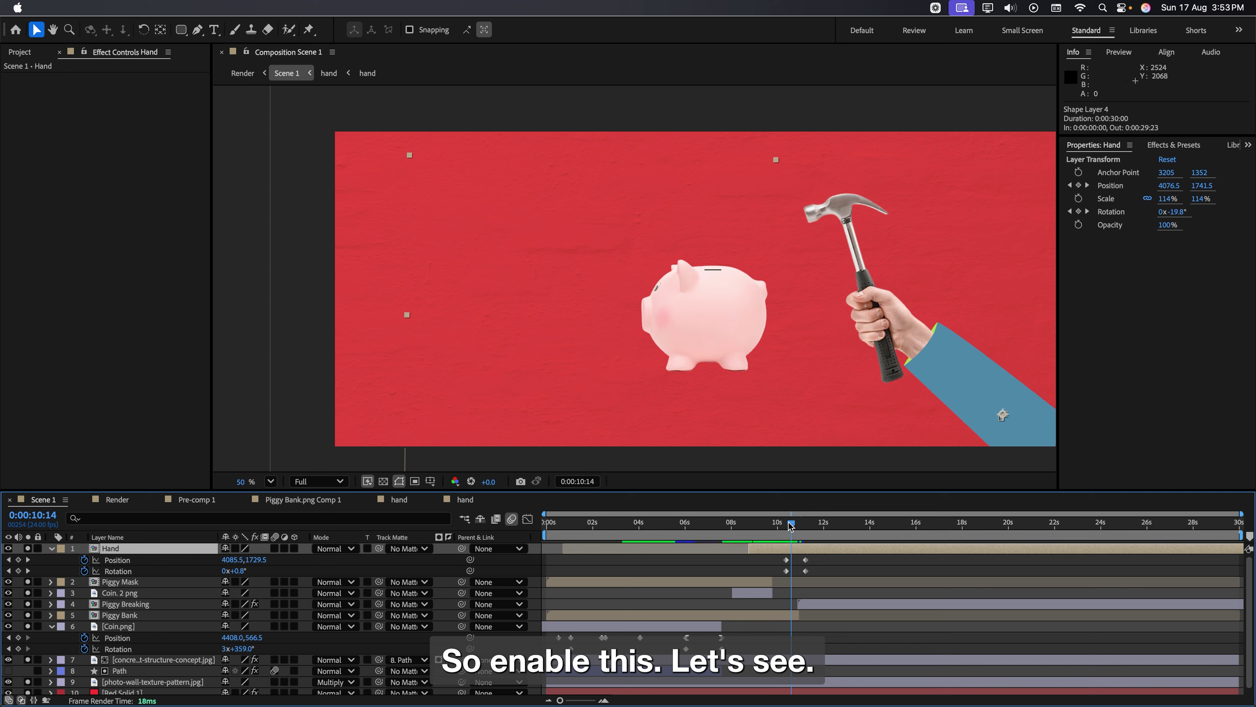
{"action": "left_click_drag", "start_coordinate": [790, 526], "coordinate": [815, 535]}
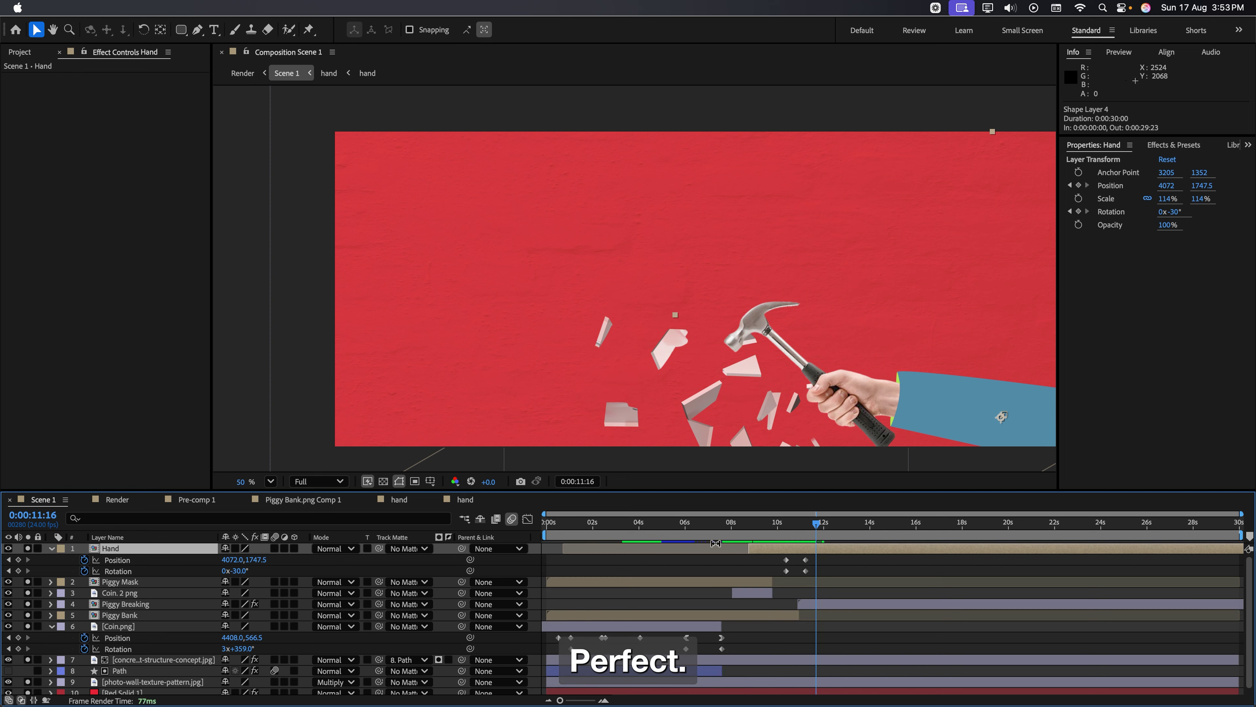
Collapse the revealed keyframe properties of all Scene 1 layers and clear the selection.
{"action": "key", "text": "super+a"}
{"action": "key", "text": "u"}
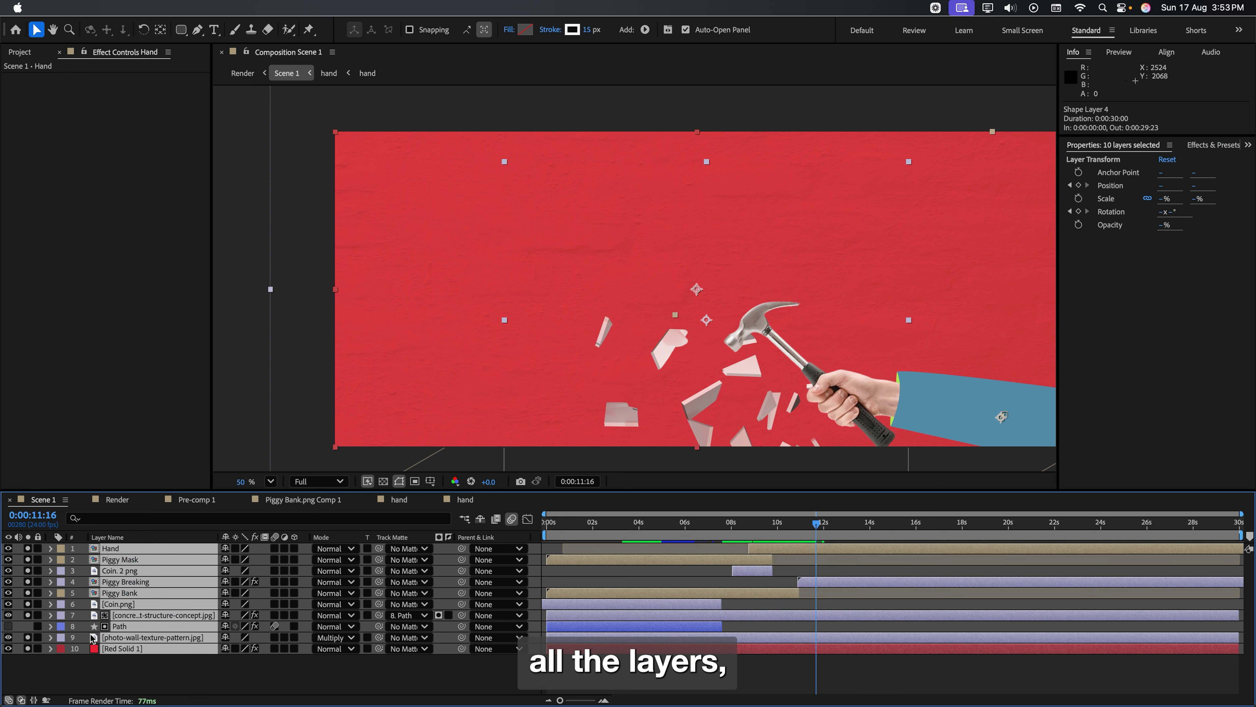
{"action": "left_click", "coordinate": [124, 673]}
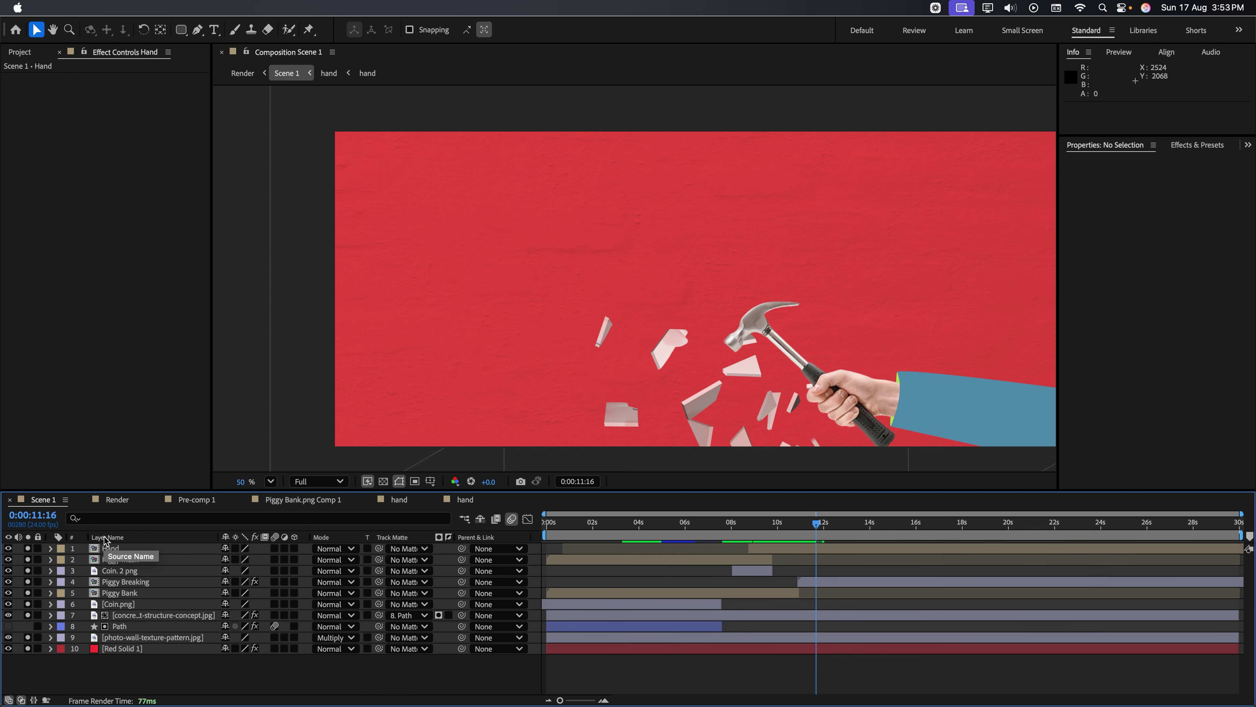
Open the Render composition and check its frame size in the composition settings.
{"action": "left_click", "coordinate": [117, 499]}
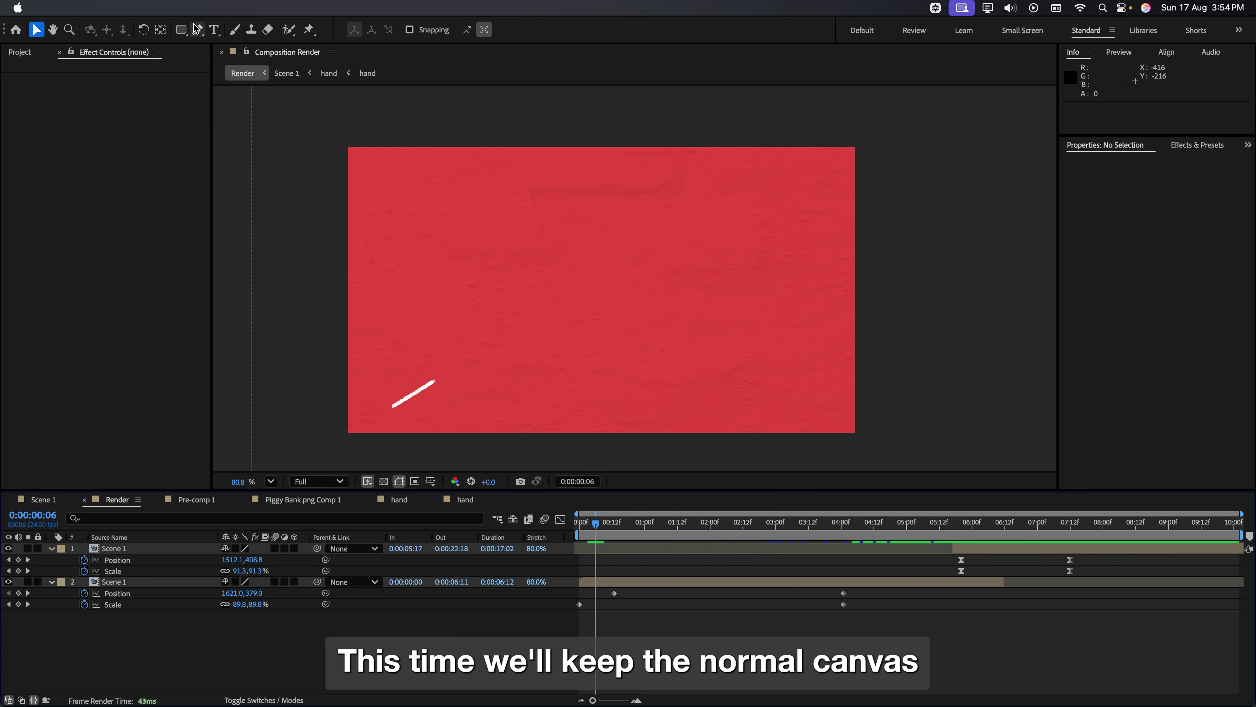
{"action": "left_click", "coordinate": [195, 8]}
{"action": "left_click", "coordinate": [287, 49]}
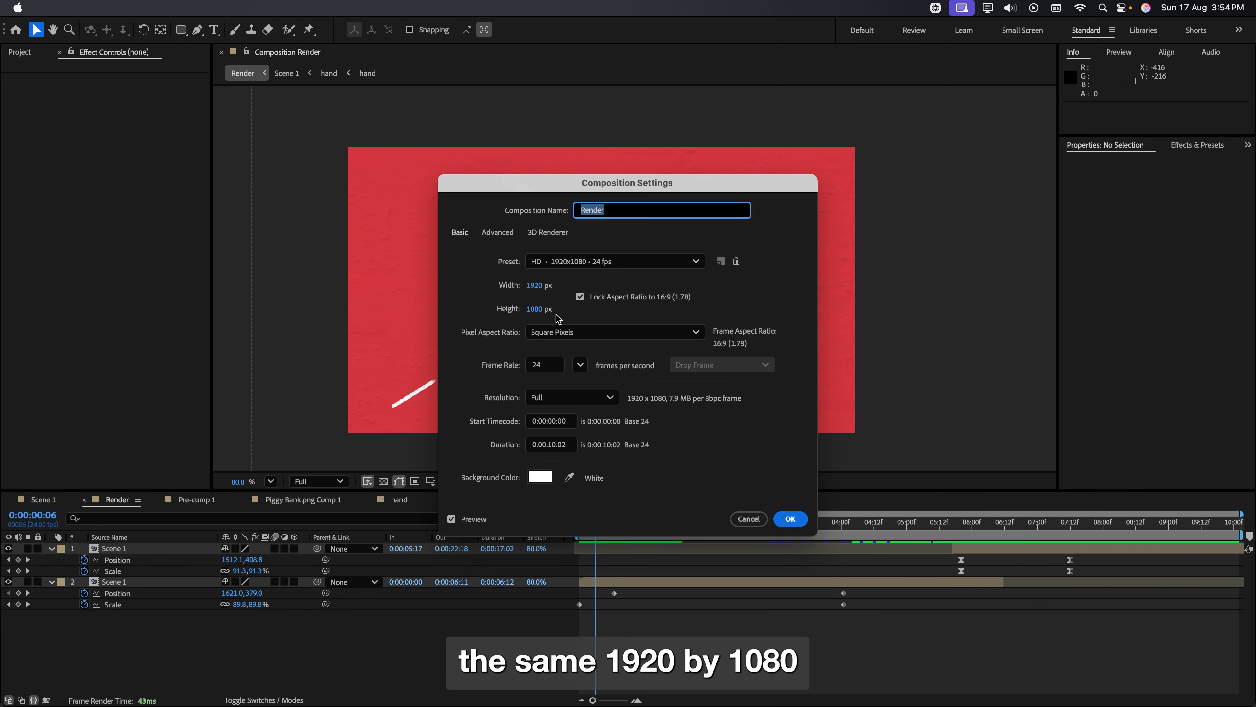
{"action": "key", "text": "Return"}
Solo the lower Scene 1 layer in the Render composition and compare its framing at the start and at 0:00:00:06.
{"action": "left_click", "coordinate": [120, 583]}
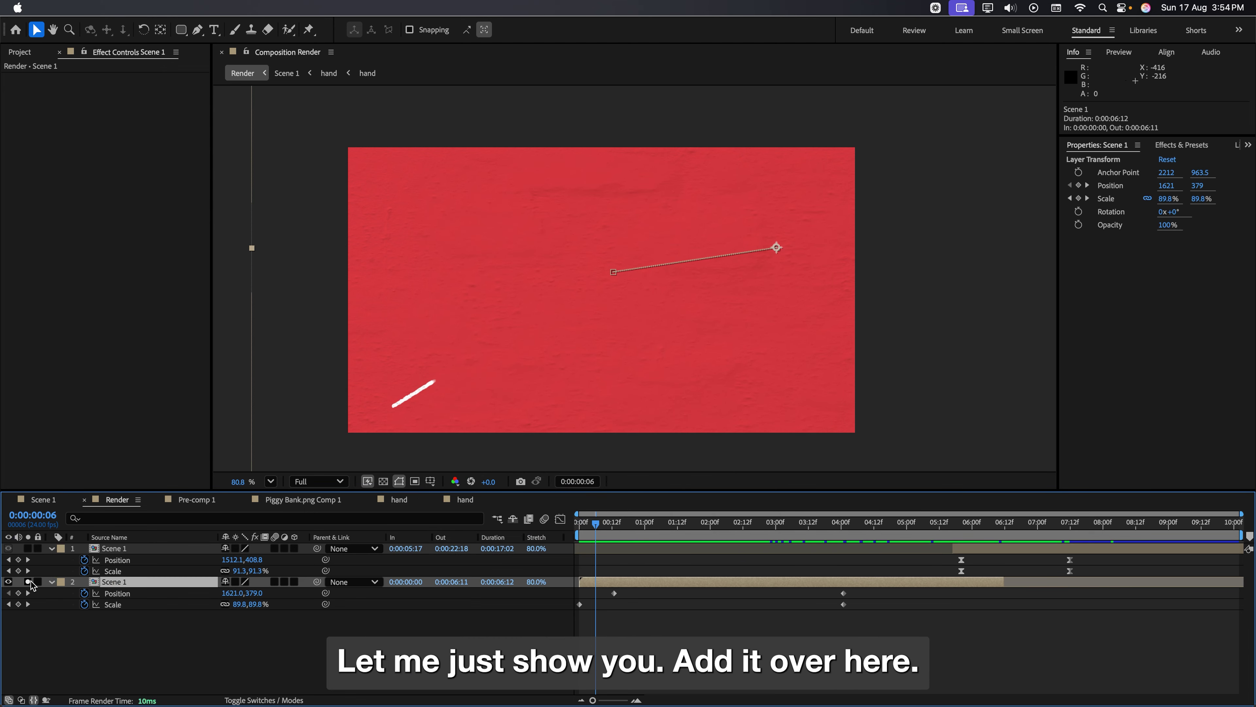
{"action": "key", "text": "Home"}
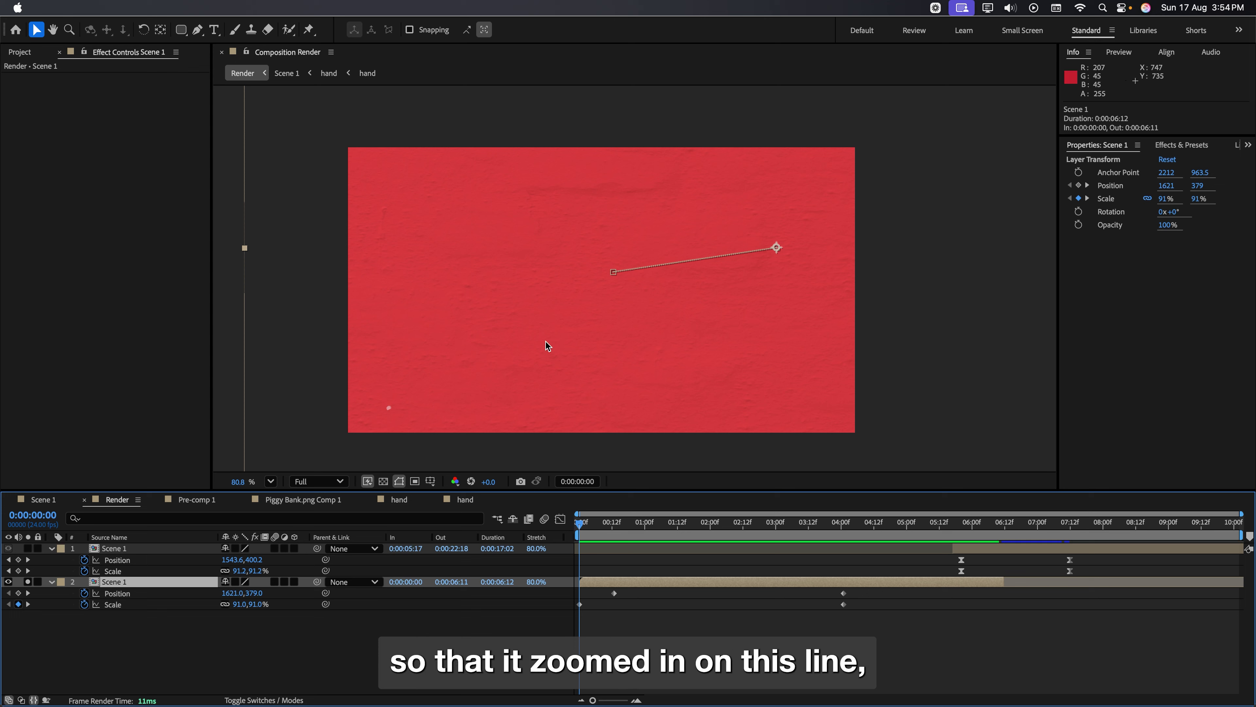
{"action": "left_click", "coordinate": [597, 526]}
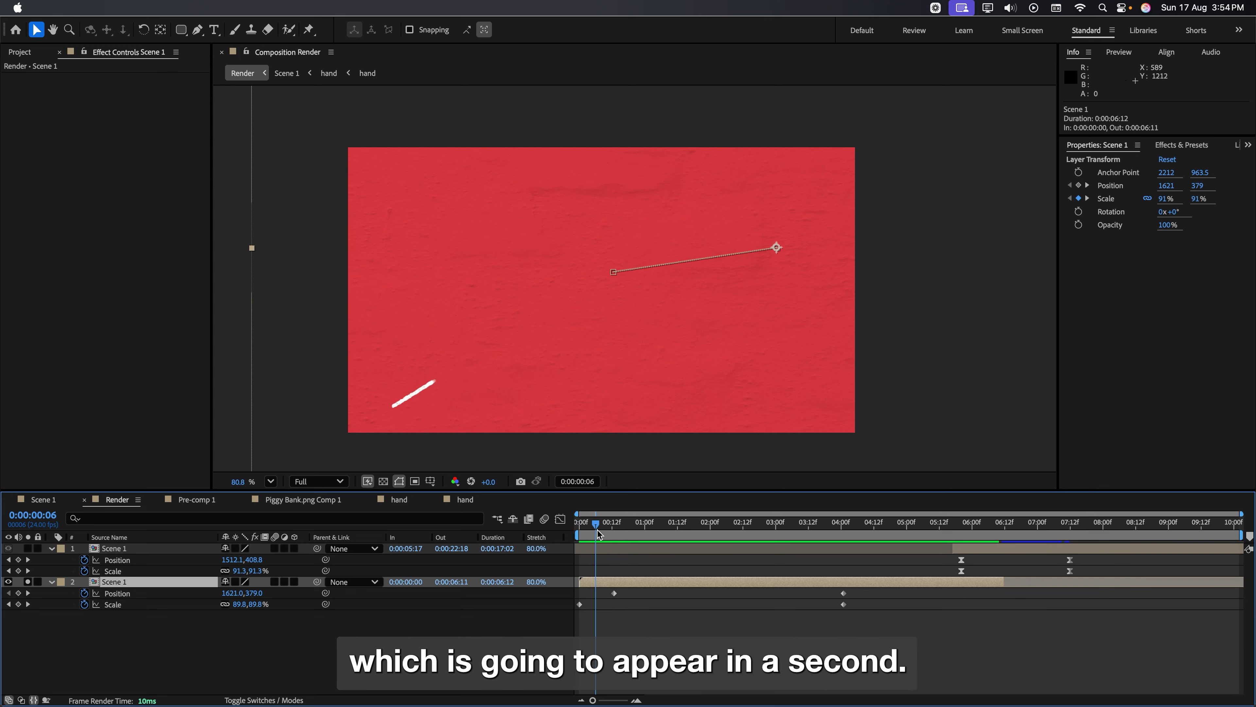
Scrub the Render composition from 0:00:00:06 to 0:00:05:18 to review the lower Scene 1 layer's position and scale animation.
{"action": "left_click_drag", "start_coordinate": [597, 530], "coordinate": [694, 543]}
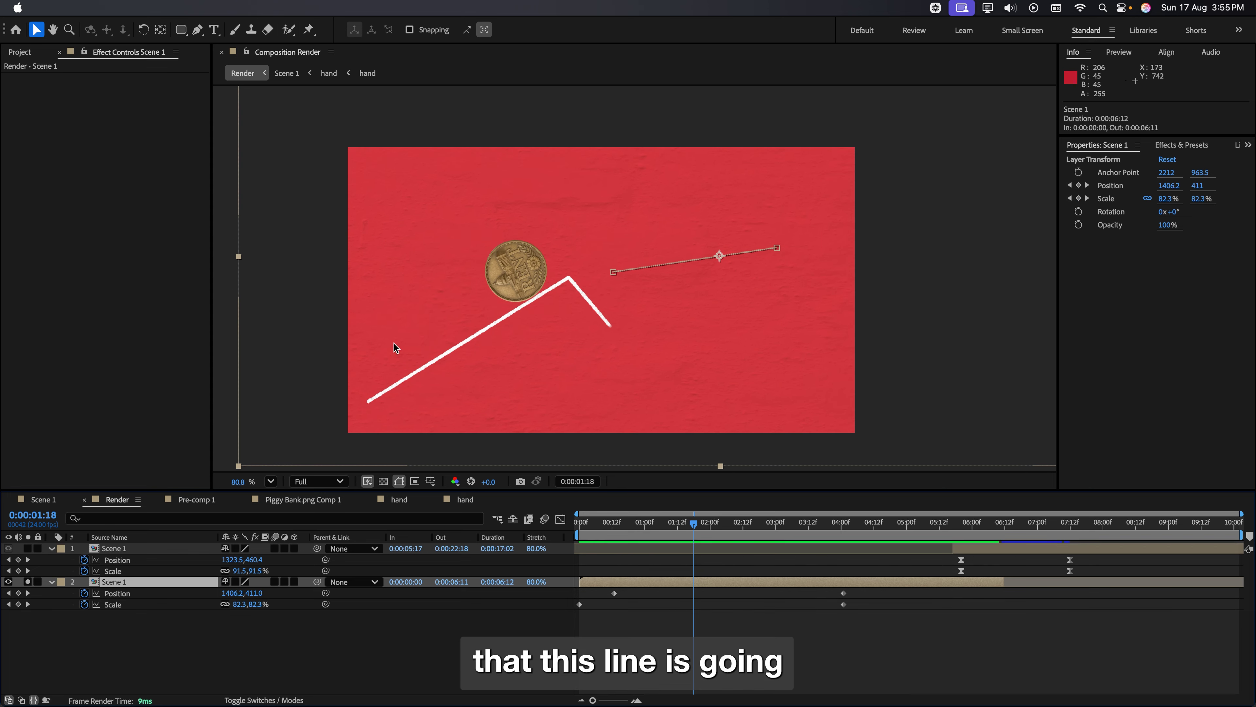
{"action": "left_click", "coordinate": [785, 528]}
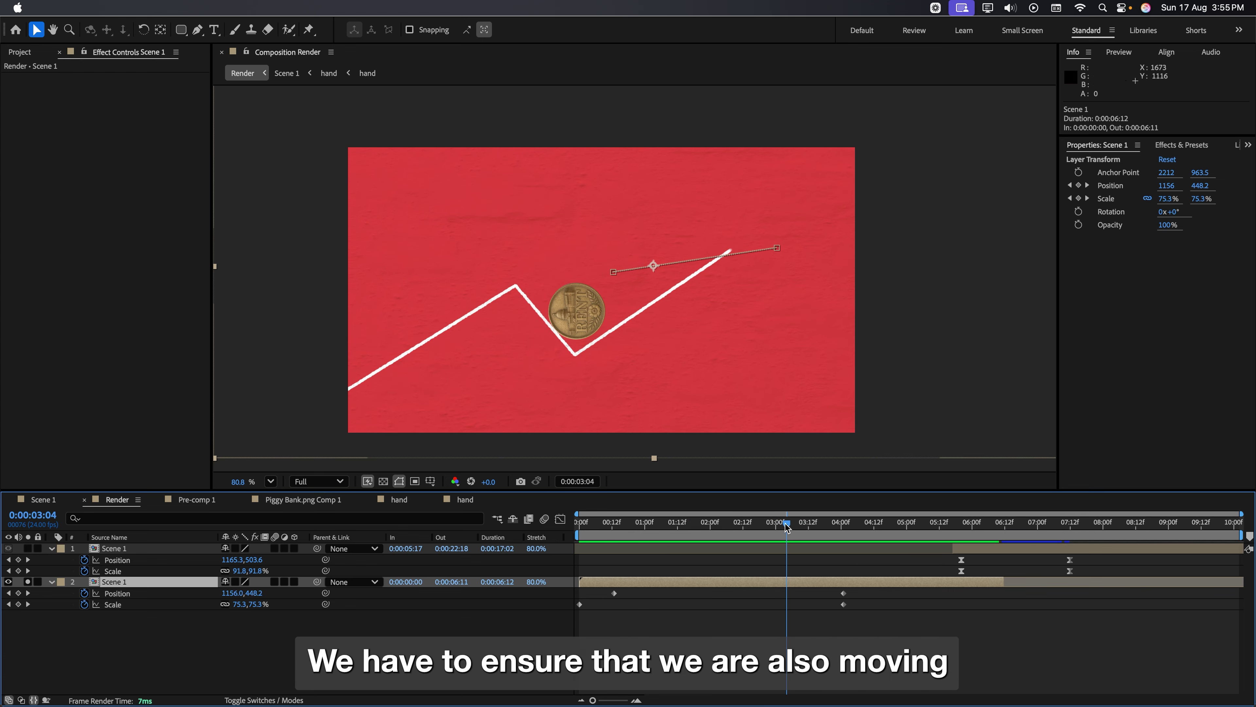
{"action": "mouse_move", "coordinate": [787, 527]}
{"action": "left_mouse_down"}
{"action": "mouse_move", "coordinate": [880, 538]}
{"action": "mouse_move", "coordinate": [809, 546]}
{"action": "mouse_move", "coordinate": [937, 562]}
{"action": "mouse_move", "coordinate": [781, 566]}
{"action": "mouse_move", "coordinate": [835, 567]}
{"action": "left_mouse_up"}
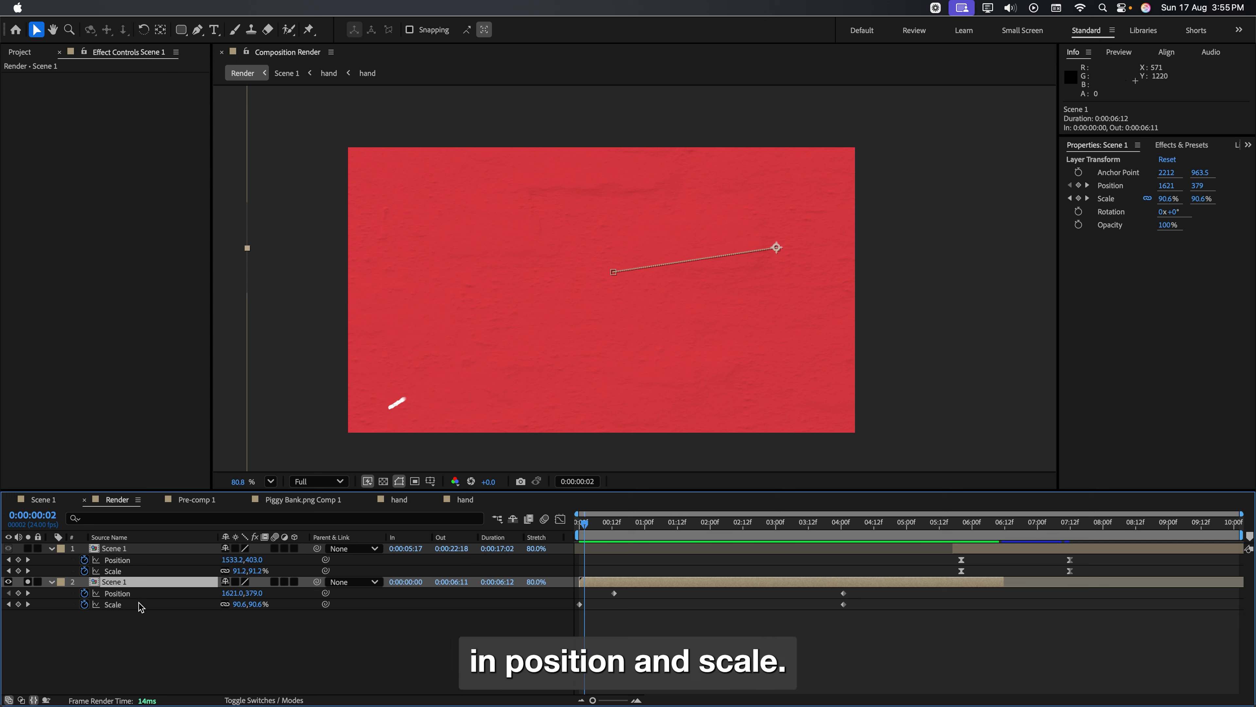
{"action": "mouse_move", "coordinate": [584, 522]}
{"action": "left_mouse_down"}
{"action": "mouse_move", "coordinate": [796, 559]}
{"action": "mouse_move", "coordinate": [955, 559]}
{"action": "left_mouse_up"}
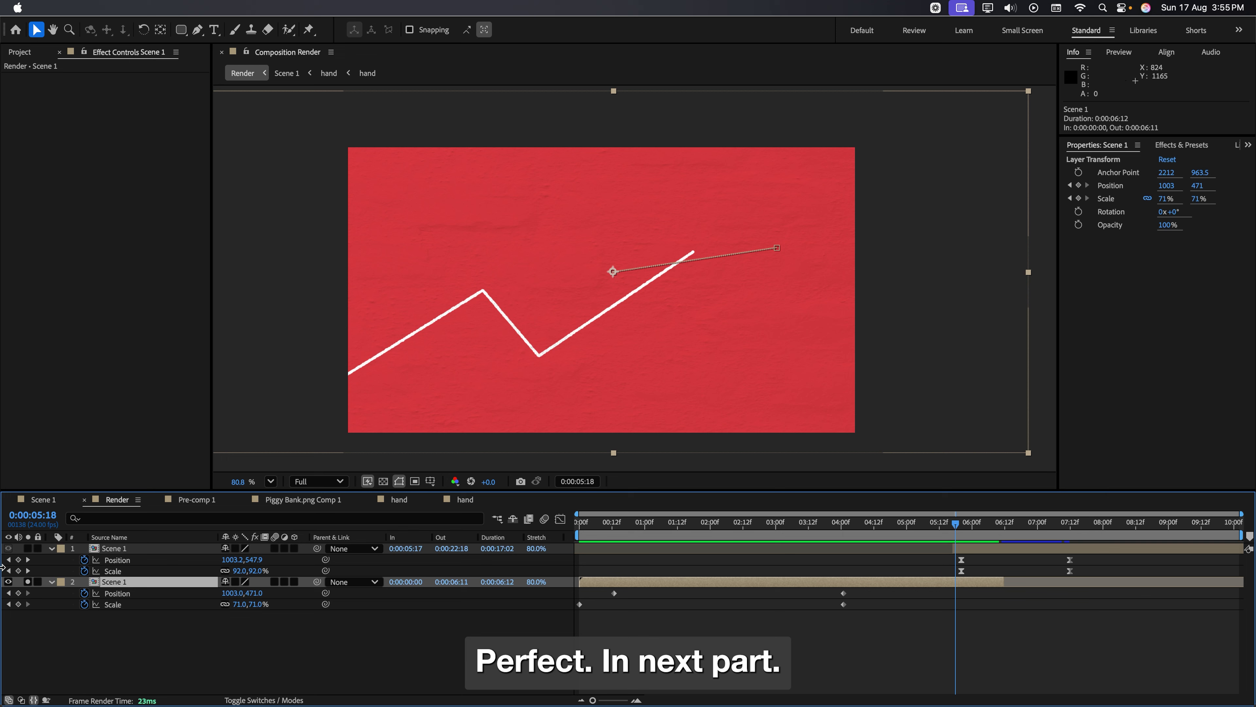
Solo the upper Scene 1 layer in Render, scrub from 0:00:05:13 to 0:00:06:07 and play its zoom-out through the piggy bank break.
{"action": "left_click", "coordinate": [28, 549]}
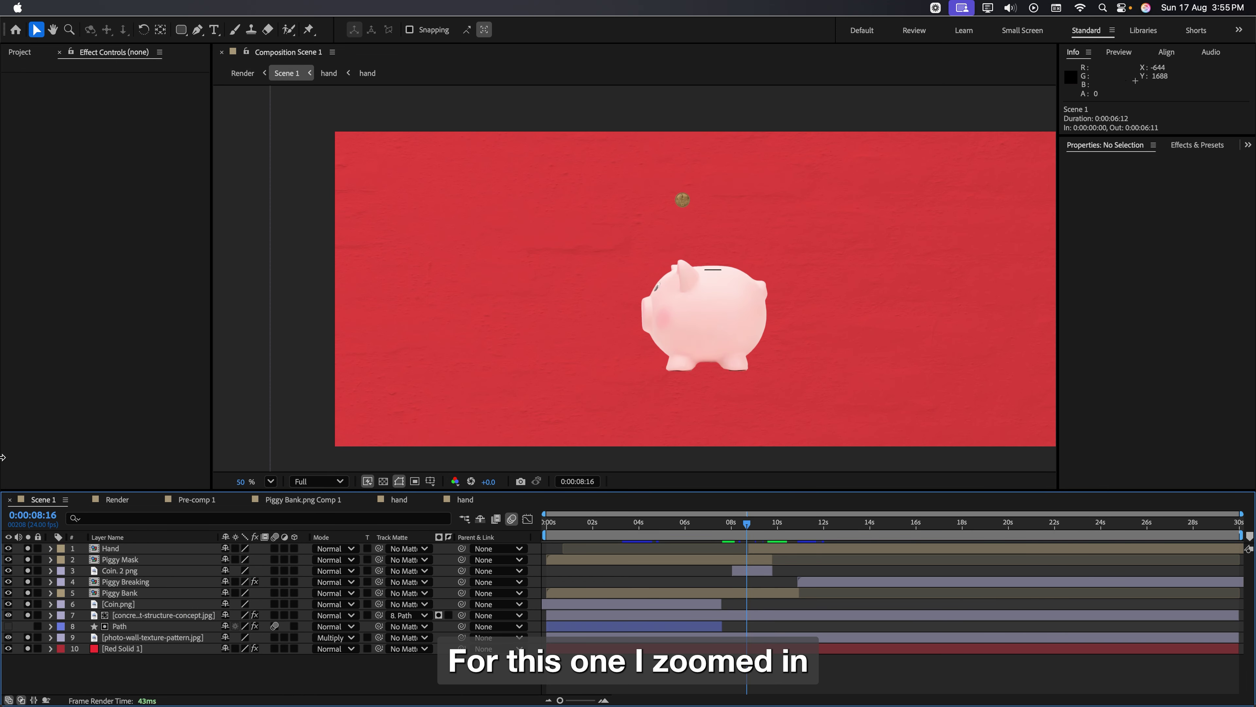
{"action": "left_click", "coordinate": [119, 499]}
{"action": "left_click", "coordinate": [926, 525]}
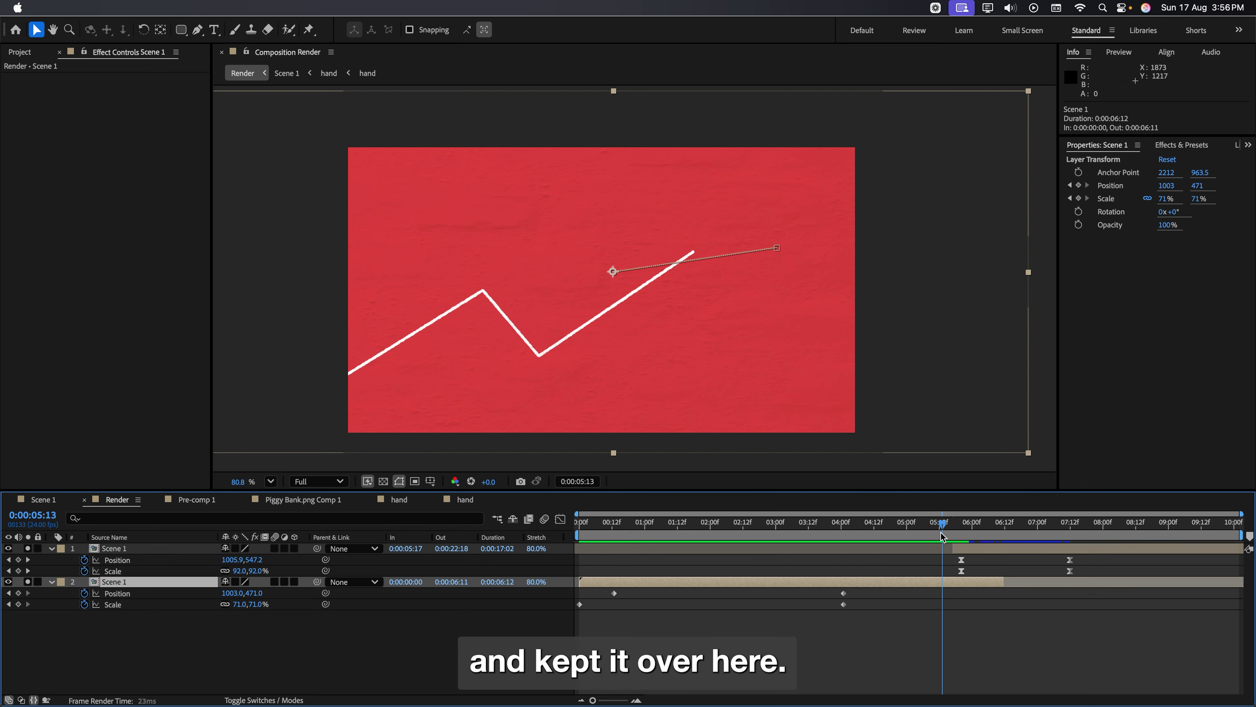
{"action": "left_click_drag", "start_coordinate": [927, 538], "coordinate": [964, 546]}
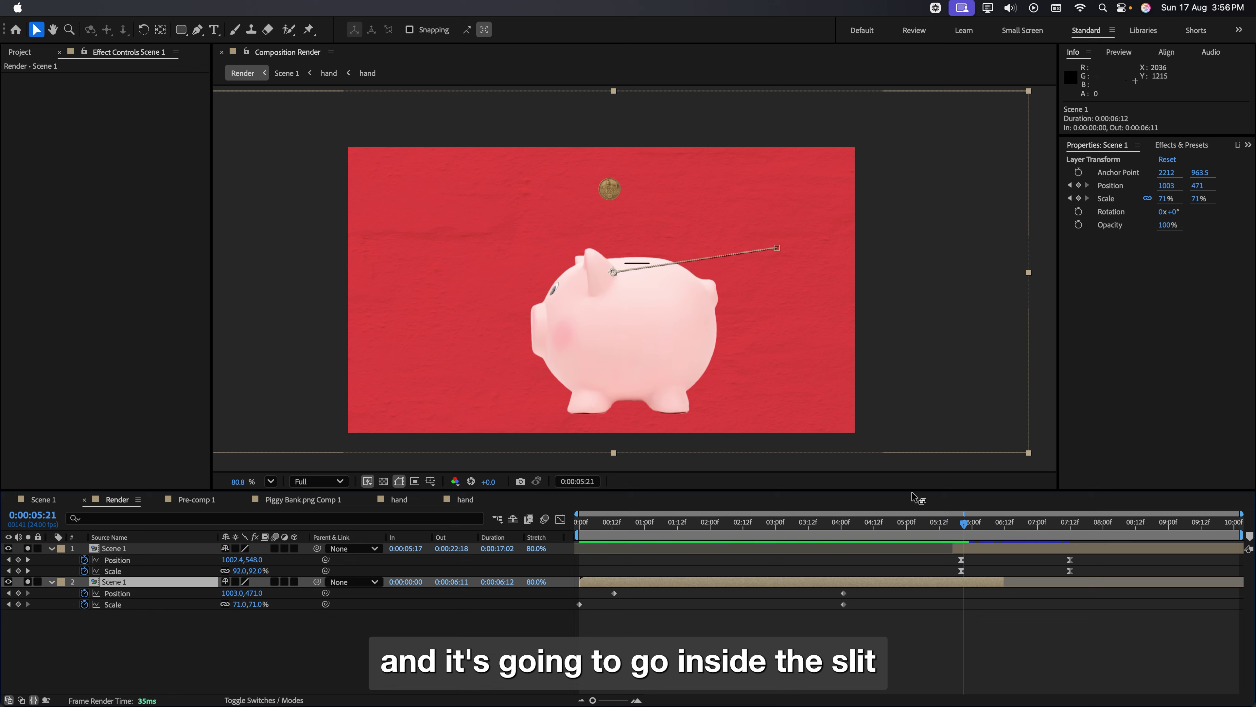
{"action": "left_click_drag", "start_coordinate": [964, 524], "coordinate": [991, 533]}
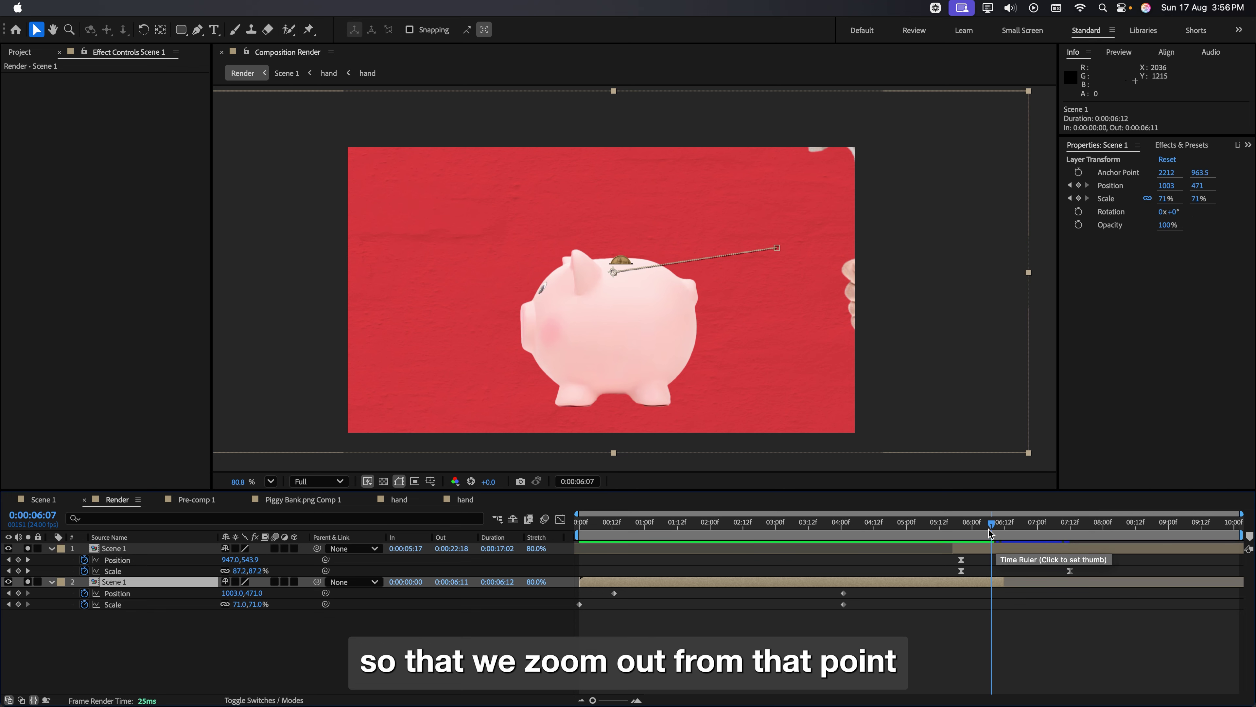
{"action": "left_click_drag", "start_coordinate": [991, 529], "coordinate": [946, 523]}
{"action": "key", "text": "space"}
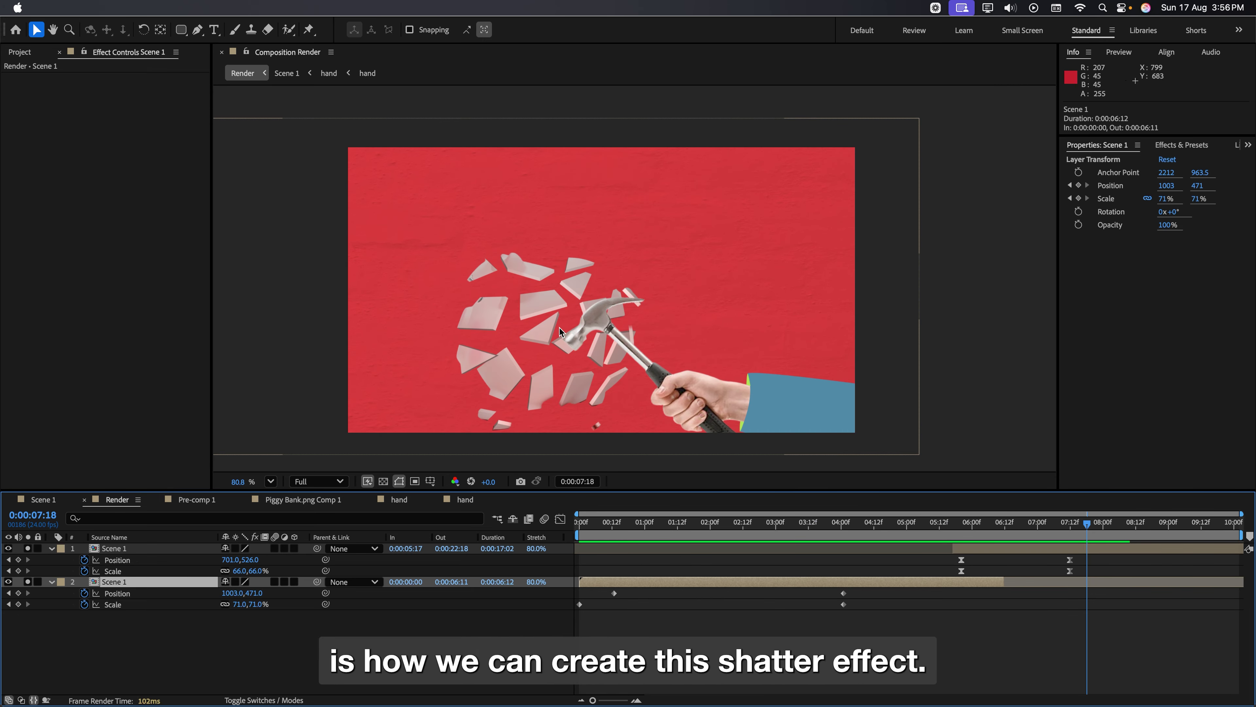
Open the Scene 1 composition and examine the View and Shape settings of the Piggy Breaking layer's Shatter effect.
{"action": "left_click", "coordinate": [43, 499]}
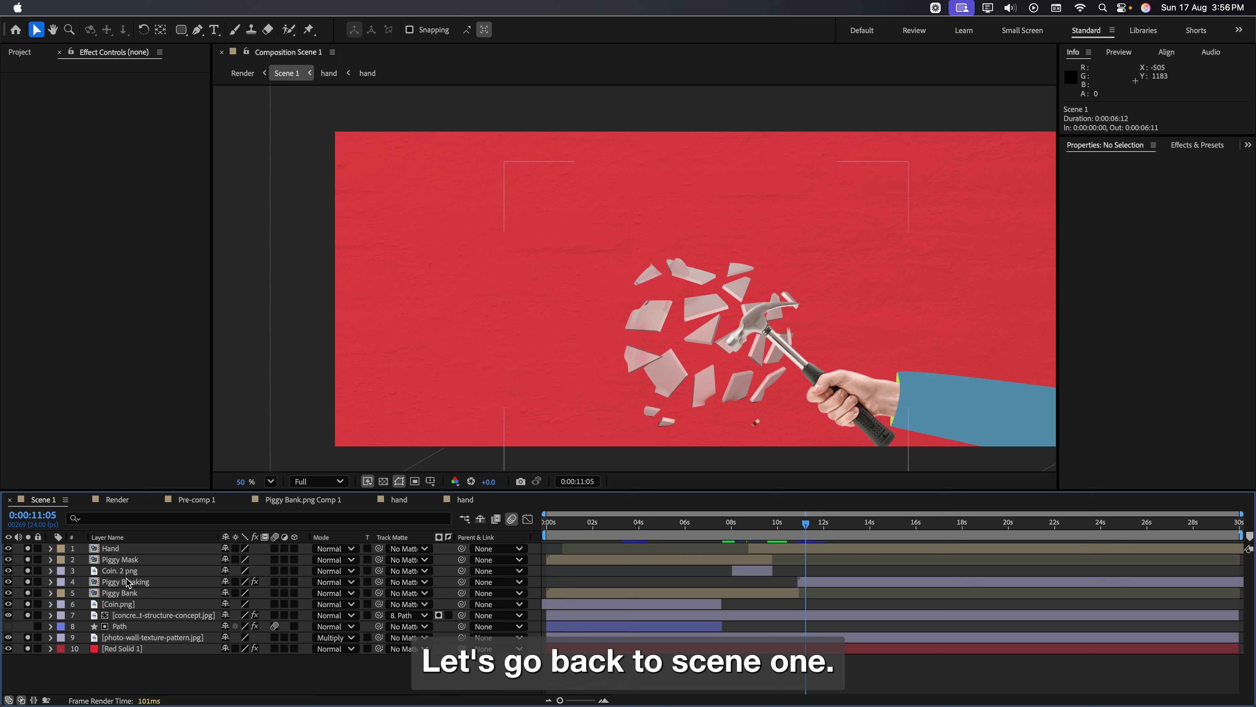
{"action": "left_click", "coordinate": [127, 584]}
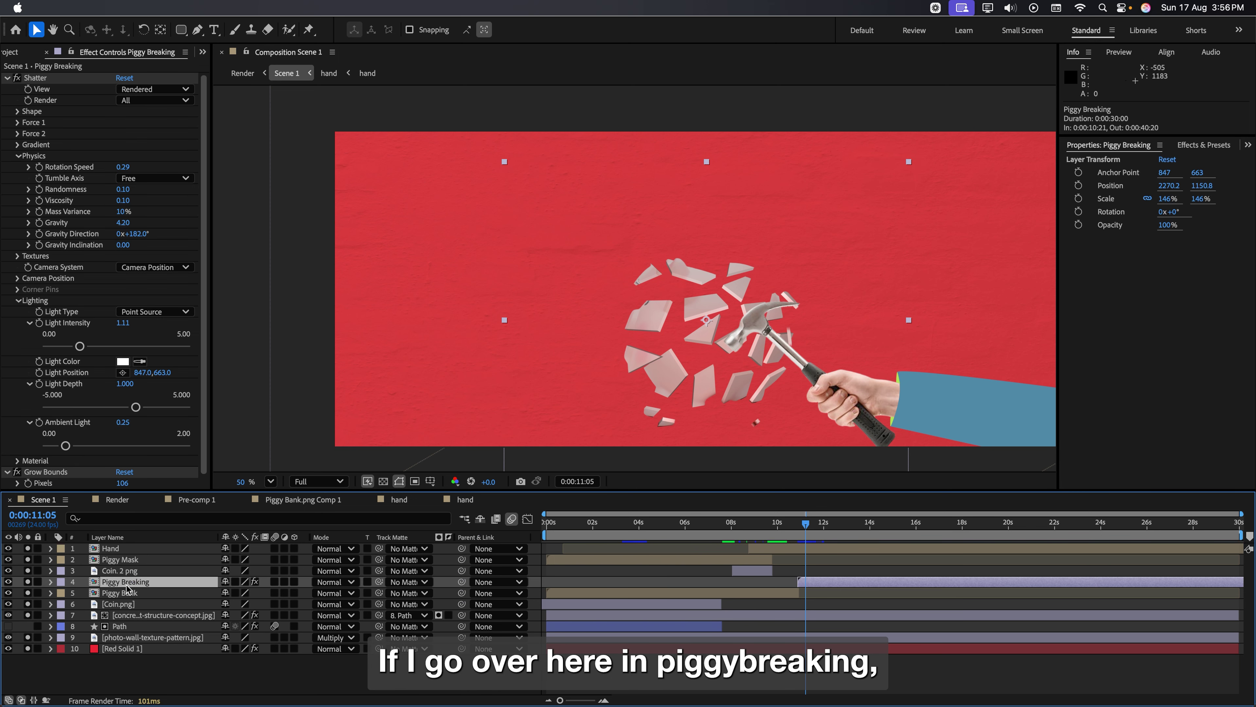
{"action": "left_click", "coordinate": [36, 80]}
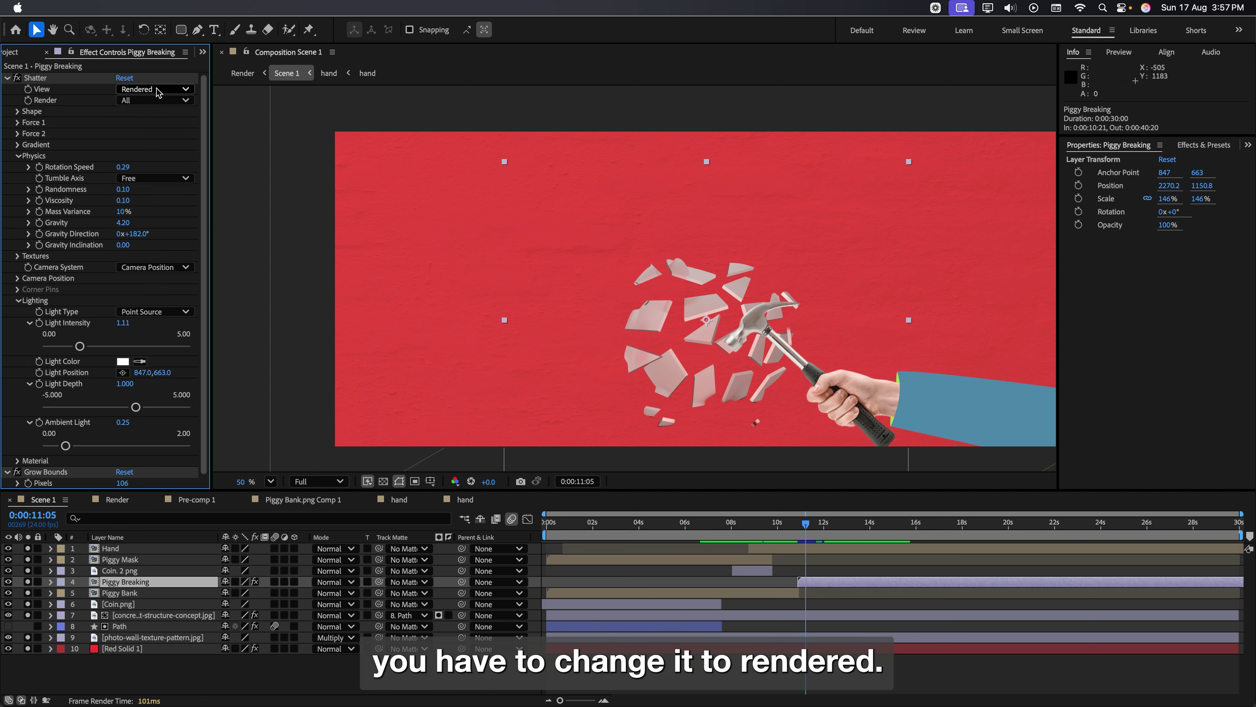
{"action": "left_click", "coordinate": [17, 112]}
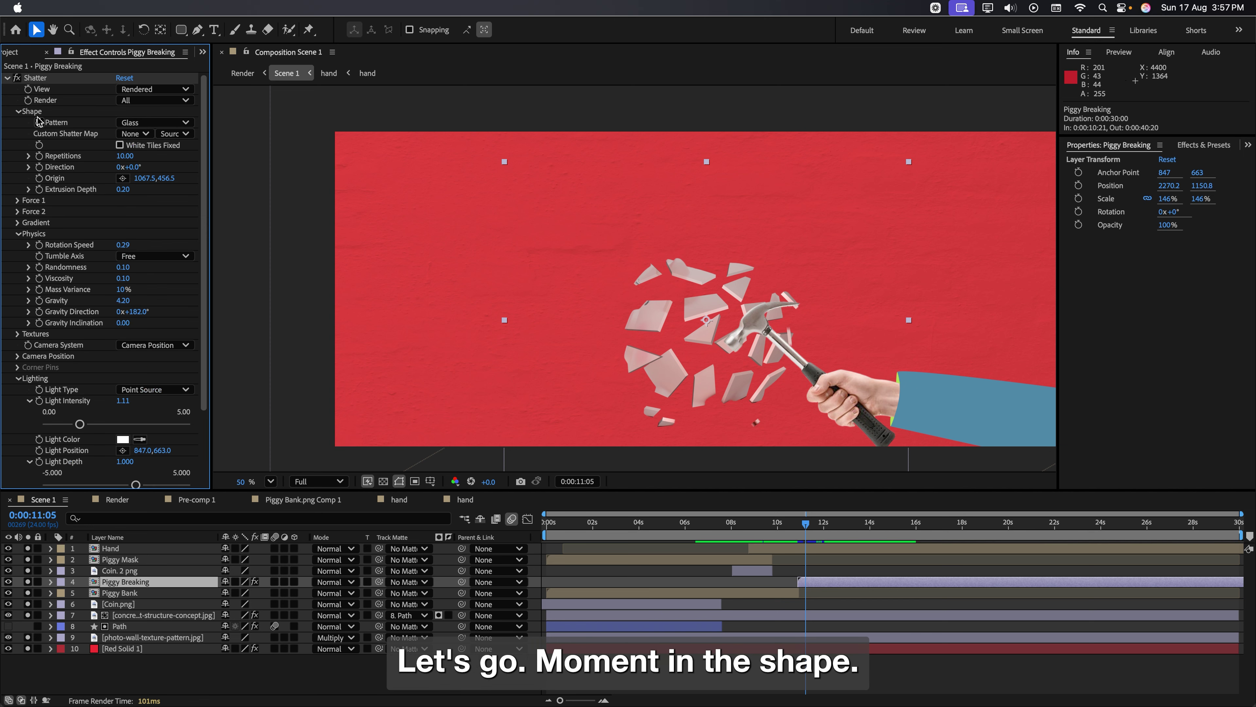
{"action": "left_click", "coordinate": [18, 112]}
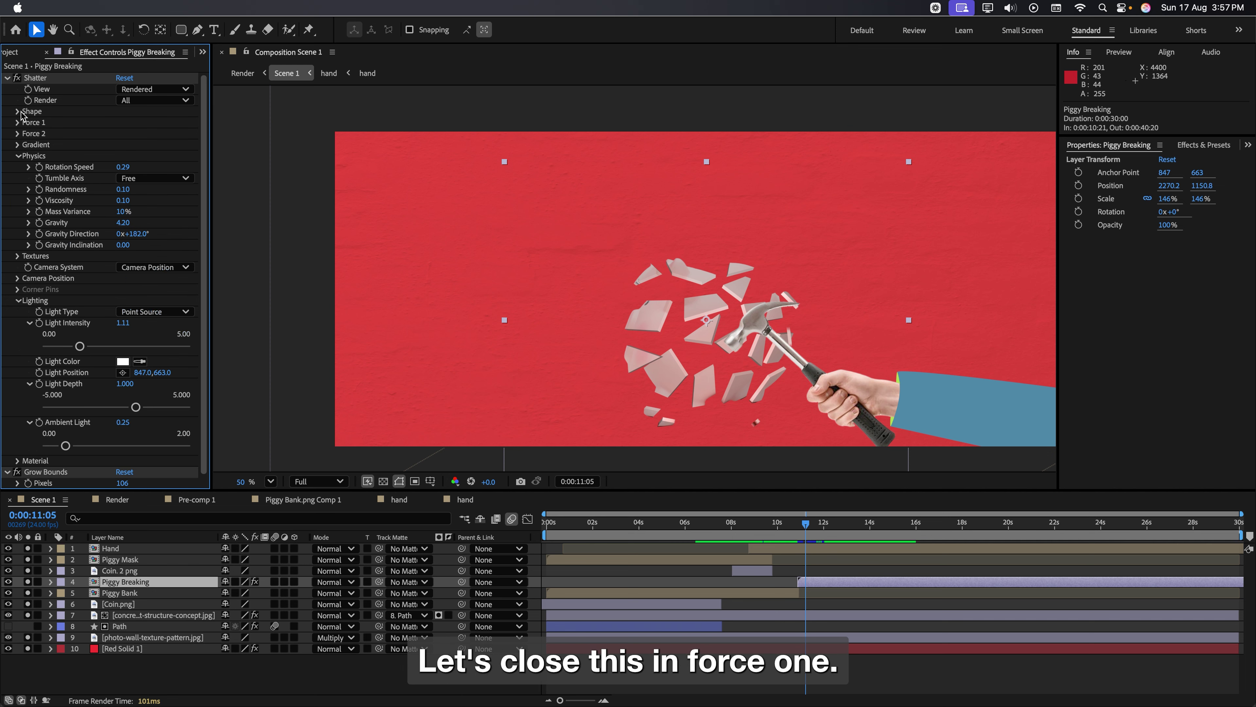
Examine the Force 1 and Force 2 depth, radius and strength settings of the Shatter effect, collapsing each group again.
{"action": "left_click", "coordinate": [18, 123]}
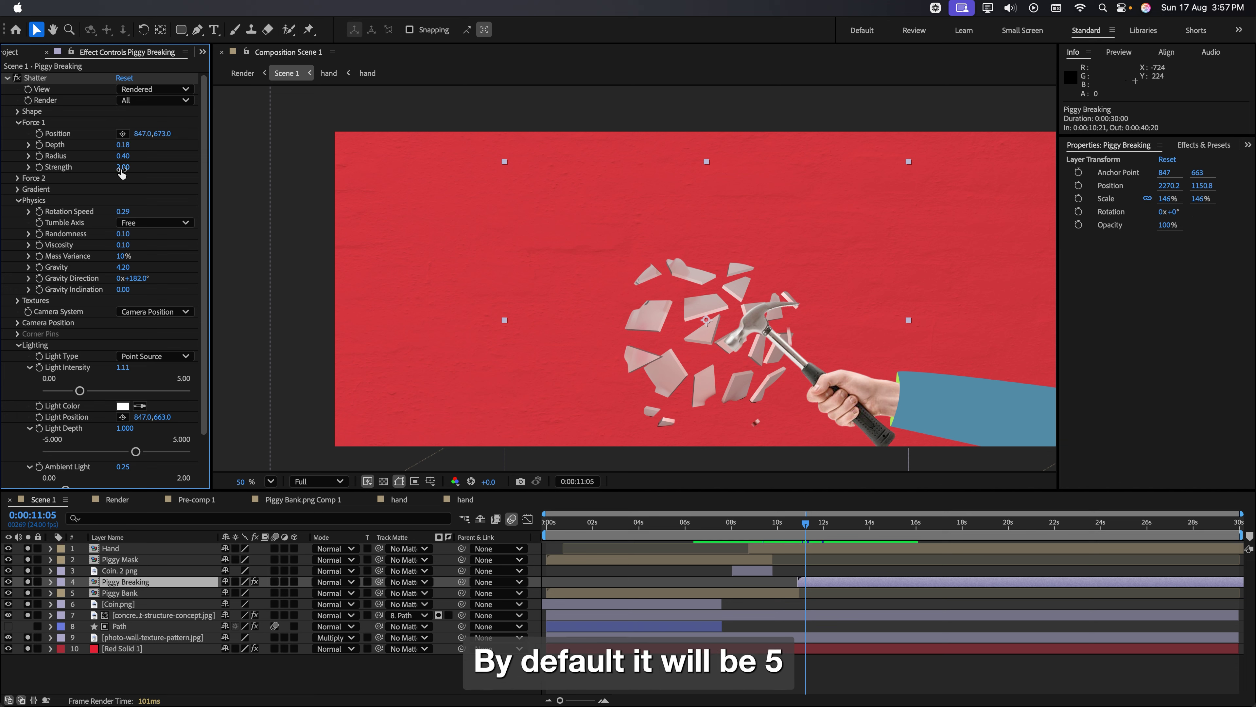
{"action": "left_click", "coordinate": [18, 123]}
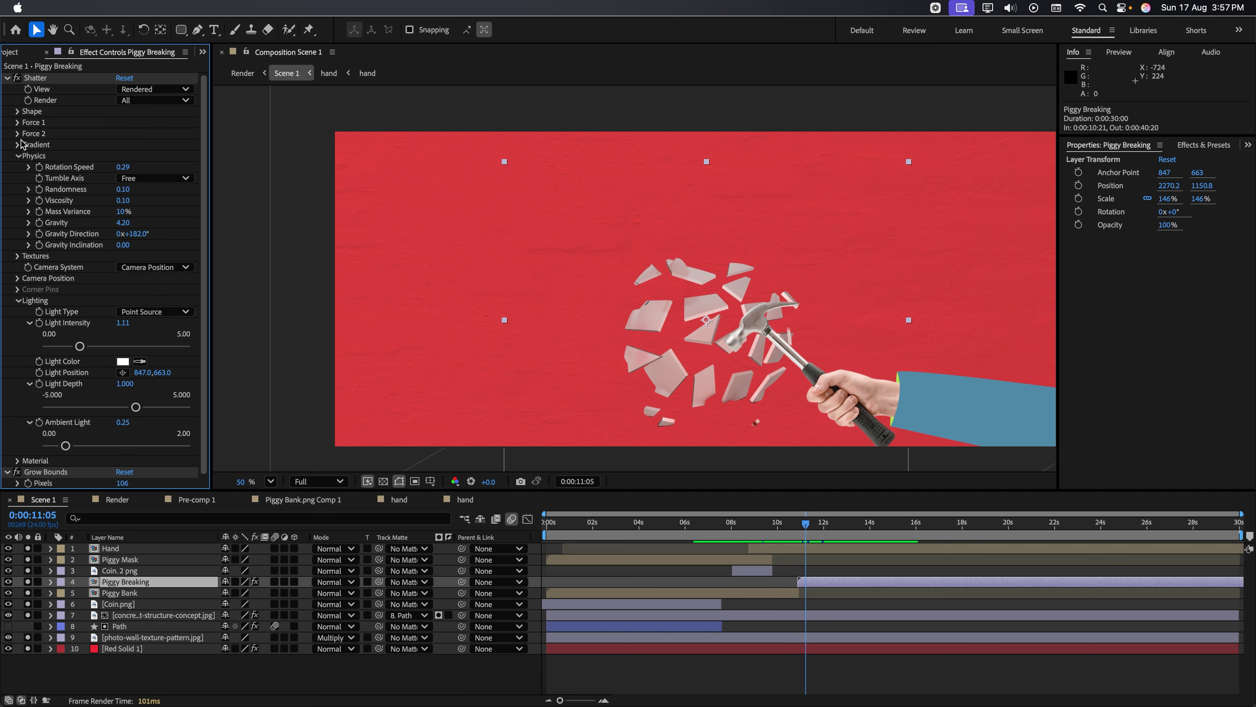
{"action": "left_click", "coordinate": [17, 134]}
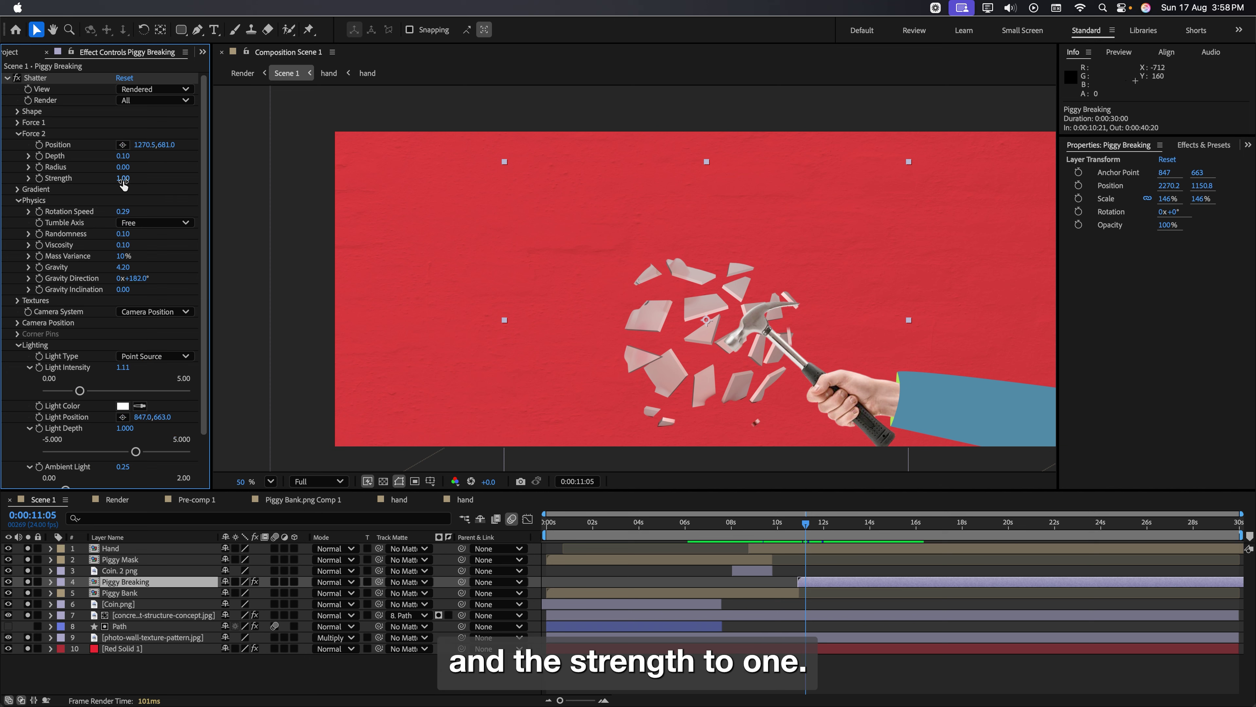
{"action": "left_click", "coordinate": [18, 133]}
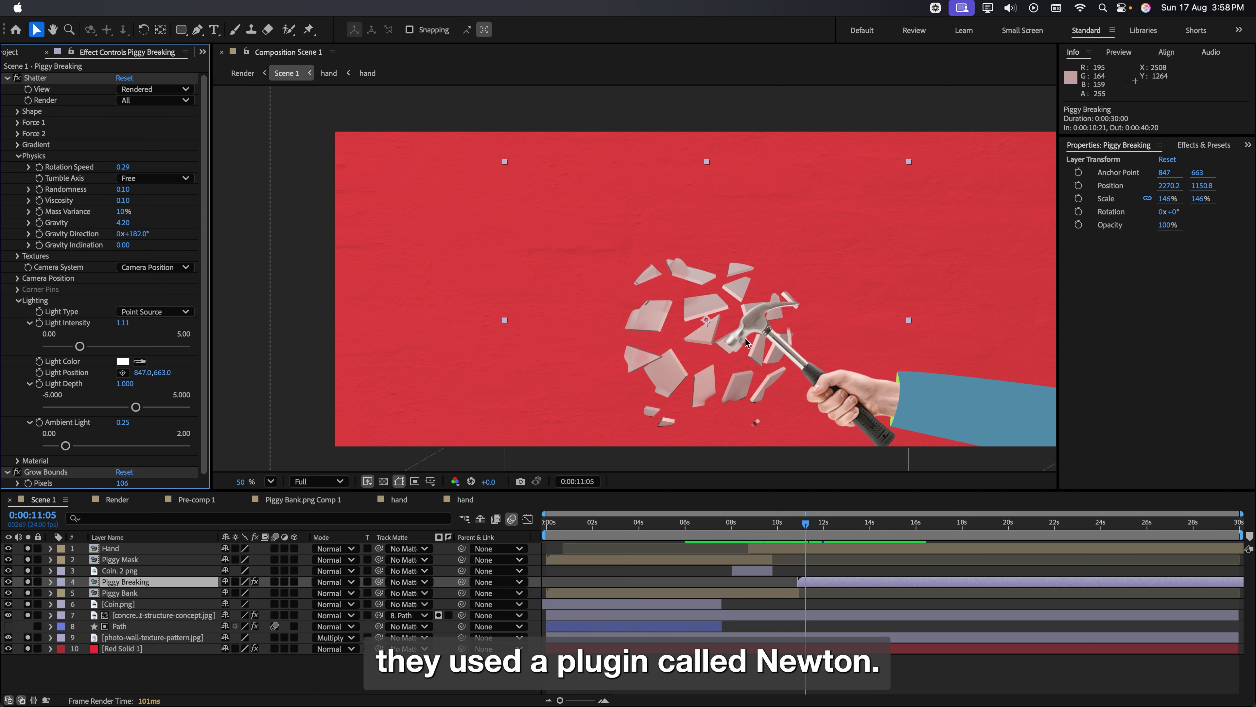
Scrub Scene 1 from 0:00:10:23 to 0:00:11:19 to review the shards scattering under the hammer.
{"action": "left_click", "coordinate": [800, 536]}
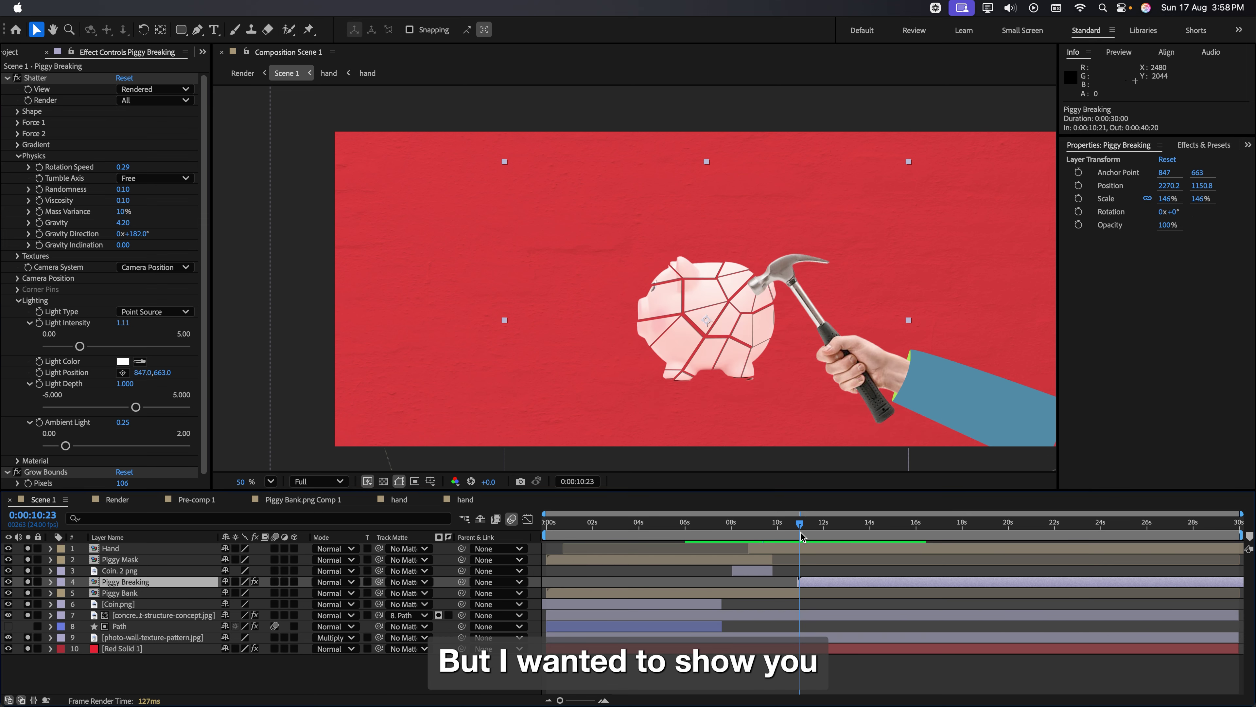
{"action": "left_click_drag", "start_coordinate": [801, 536], "coordinate": [817, 539]}
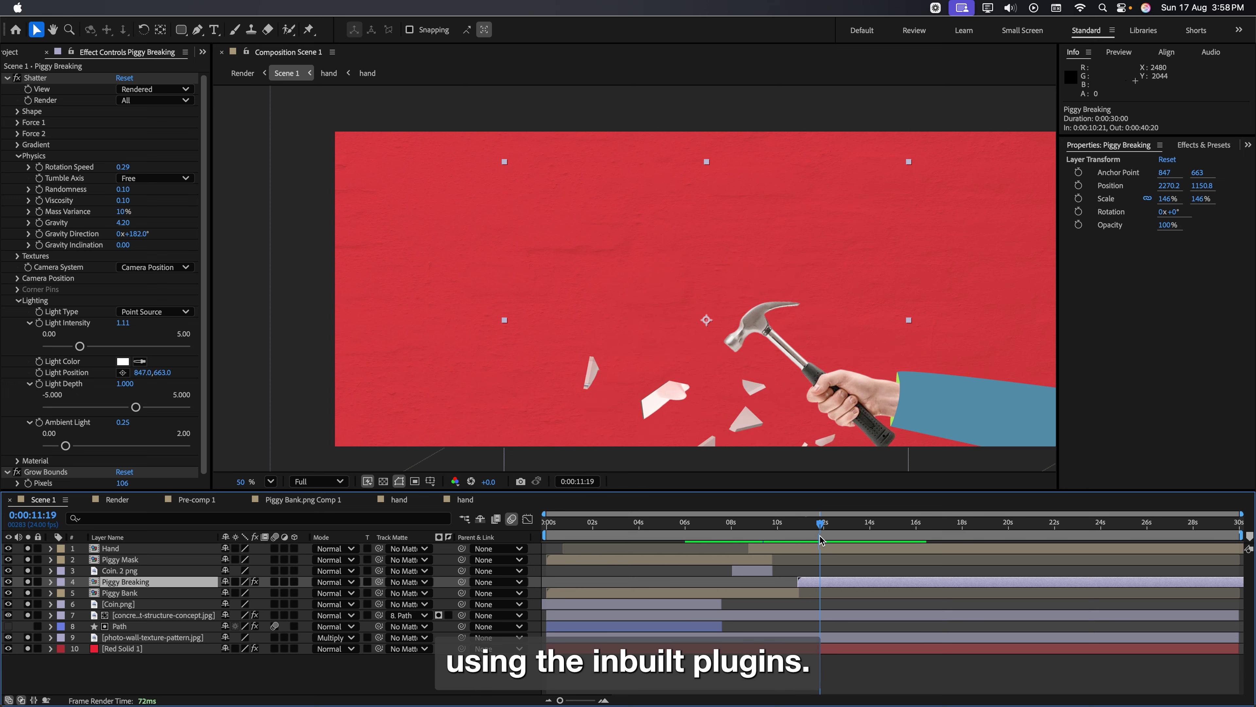
Check the Shatter effect's light type options, keep Point Source and lower the Light Intensity.
{"action": "left_click", "coordinate": [148, 311]}
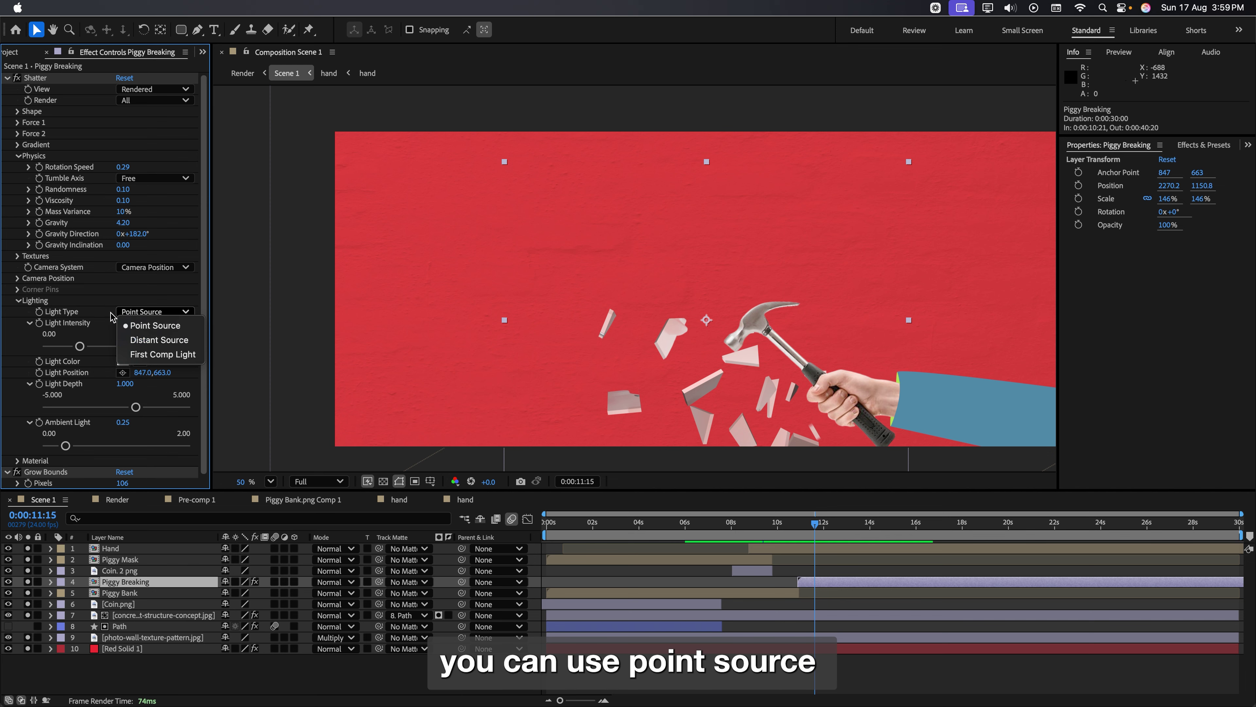
{"action": "left_click", "coordinate": [98, 310]}
{"action": "mouse_move", "coordinate": [80, 346]}
{"action": "left_mouse_down"}
{"action": "mouse_move", "coordinate": [118, 349]}
{"action": "mouse_move", "coordinate": [68, 358]}
{"action": "left_mouse_up"}
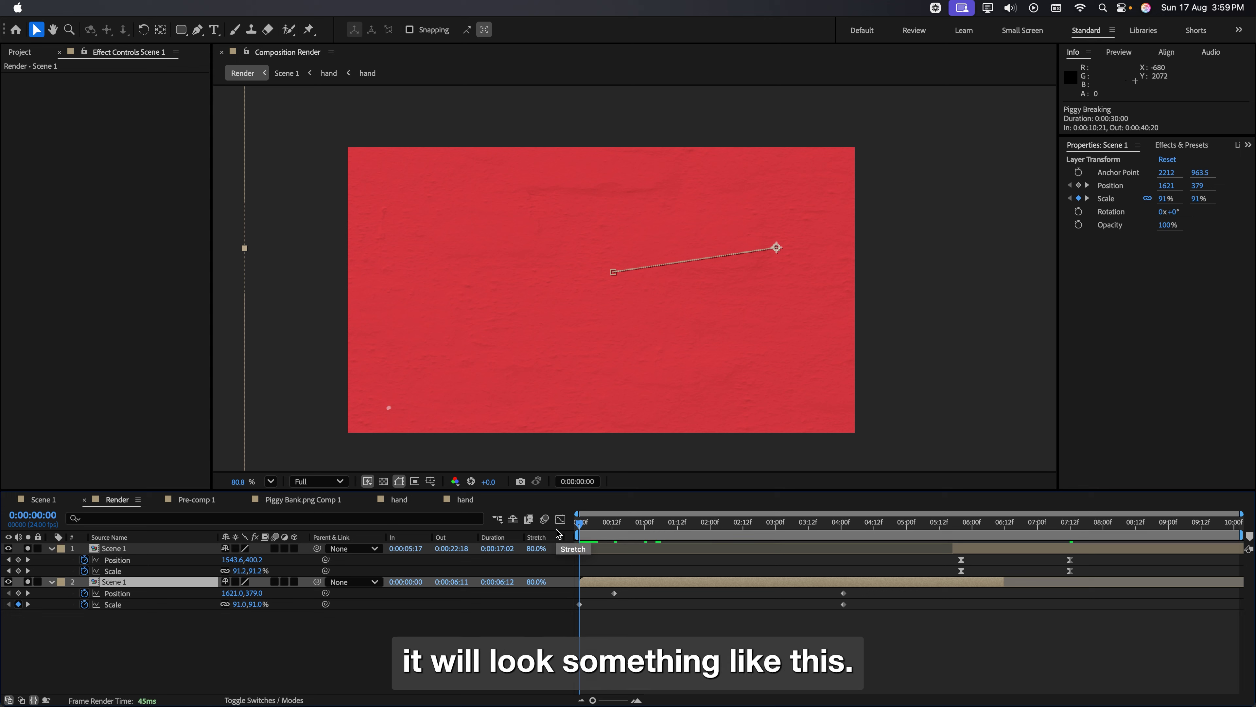
Preview the Render composition from 0:00:00:00 and stop playback at 0:00:09:01, after the piggy bank has shattered.
{"action": "key", "text": "space"}
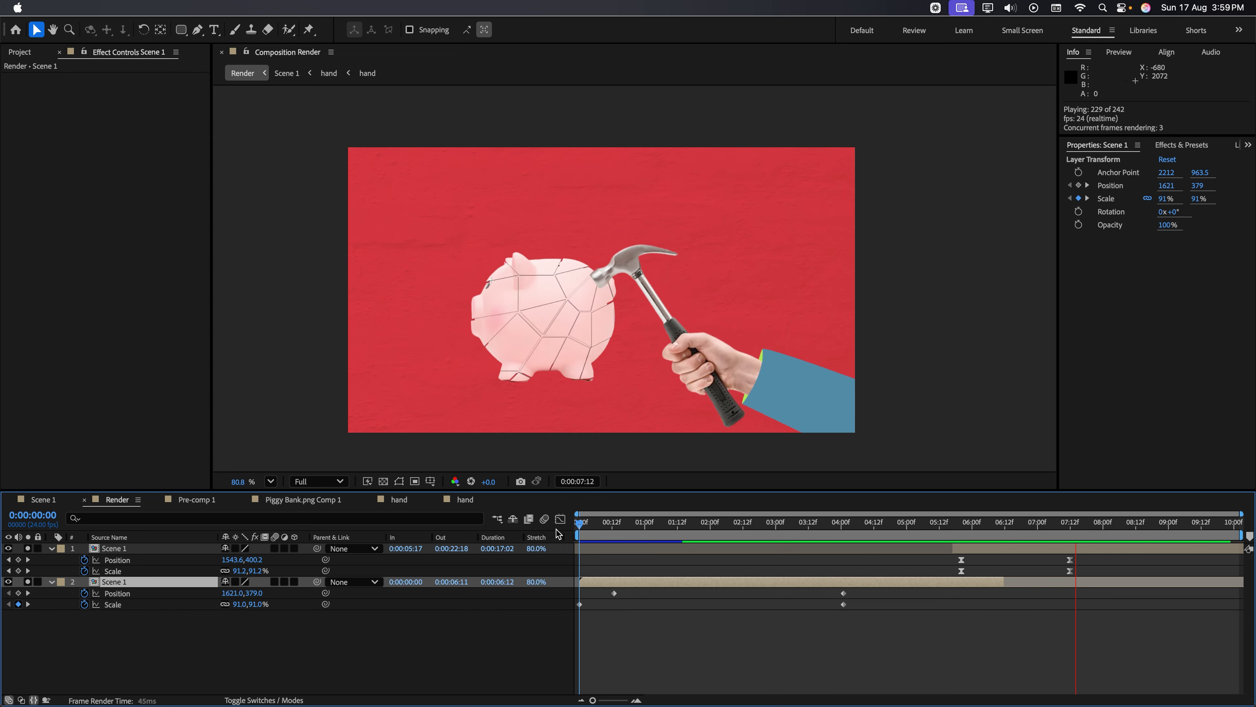
{"action": "key", "text": "space"}
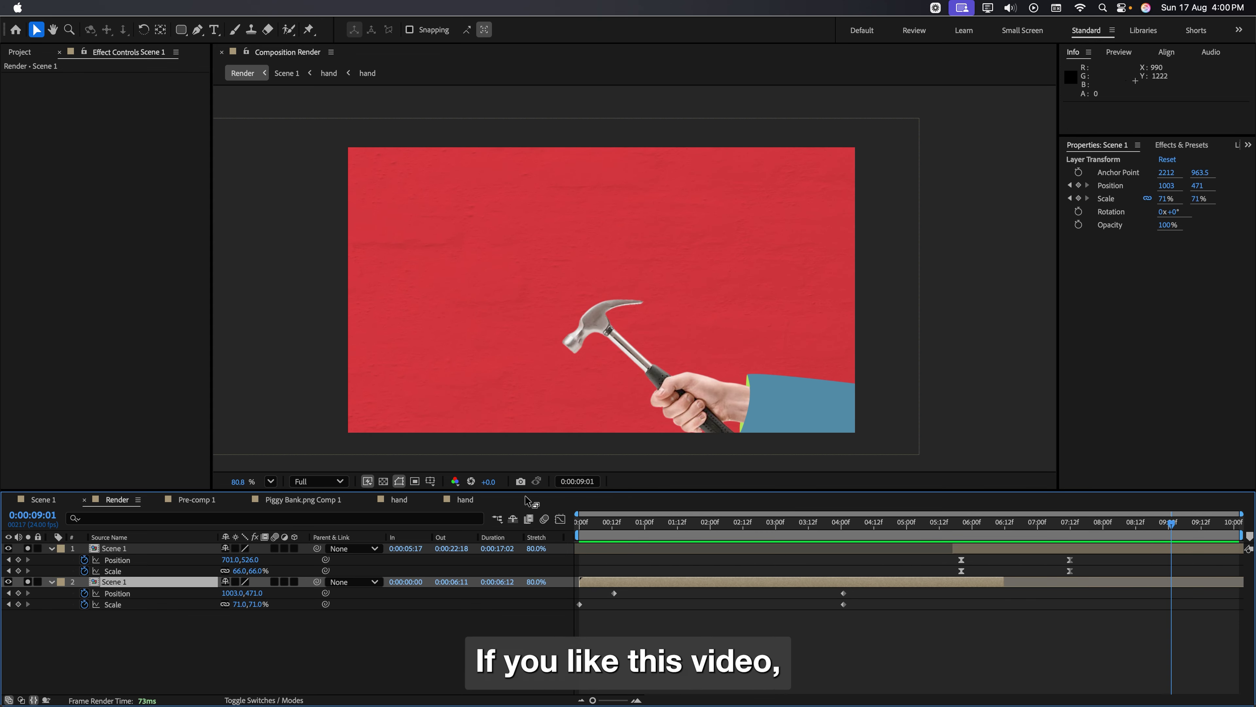